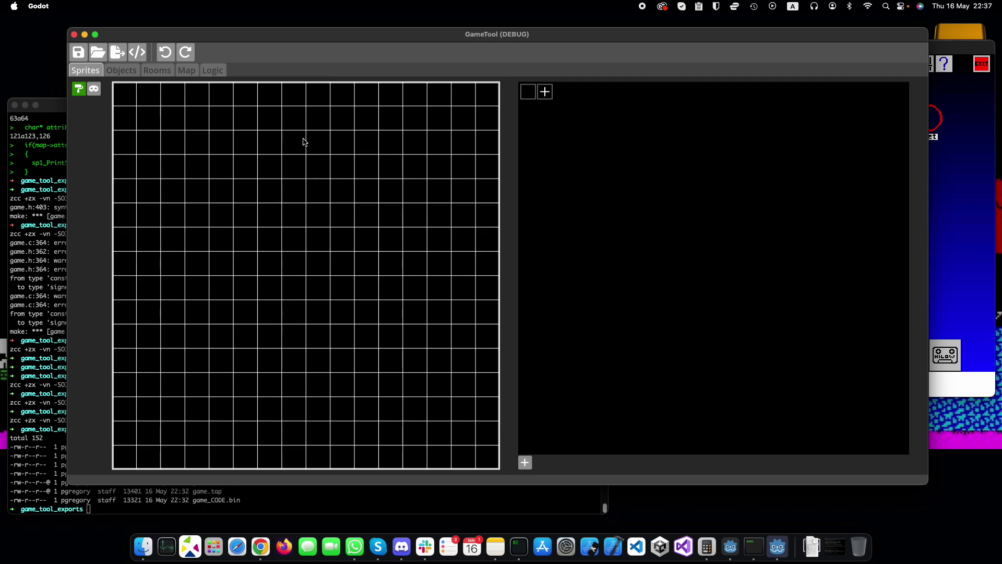
Add three frames to the sprite, then undo and redo until two extra frames remain
click(545, 92)
click(561, 92)
click(578, 92)
click(165, 51)
click(165, 52)
click(165, 52)
click(186, 60)
click(187, 60)
click(186, 61)
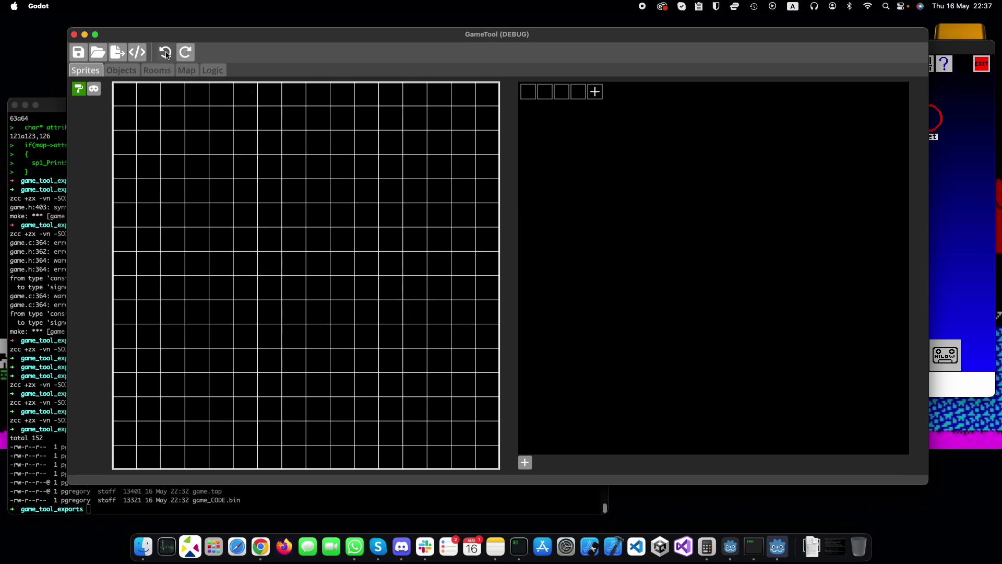
key(super+z)
key(super+z)
key(super+z)
click(186, 54)
click(186, 54)
Paint an S shape on the first frame, undo it cell by cell, and select the eraser
click(522, 96)
mouse_move(329, 142)
mouse_down()
mouse_move(208, 155)
mouse_move(367, 353)
mouse_move(230, 351)
mouse_up()
click(165, 55)
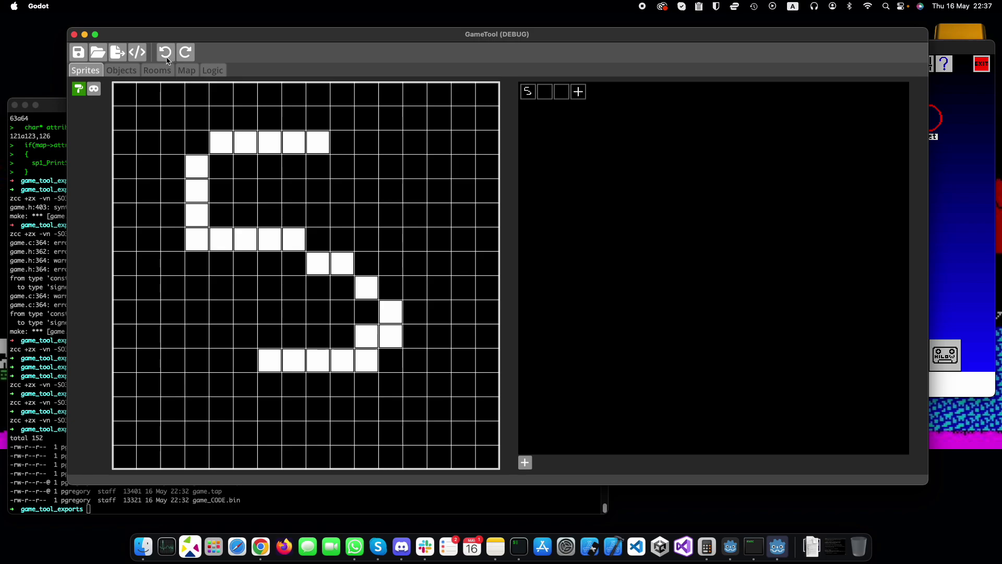
click(165, 54)
click(166, 55)
click(167, 59)
click(167, 59)
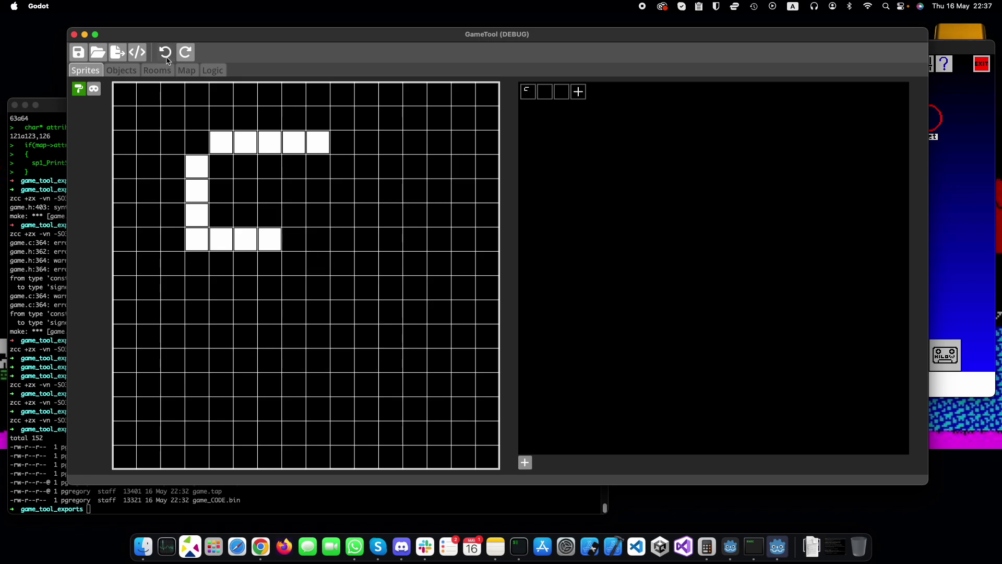
click(167, 59)
click(167, 59)
click(167, 59)
click(167, 60)
click(167, 60)
click(167, 60)
click(167, 60)
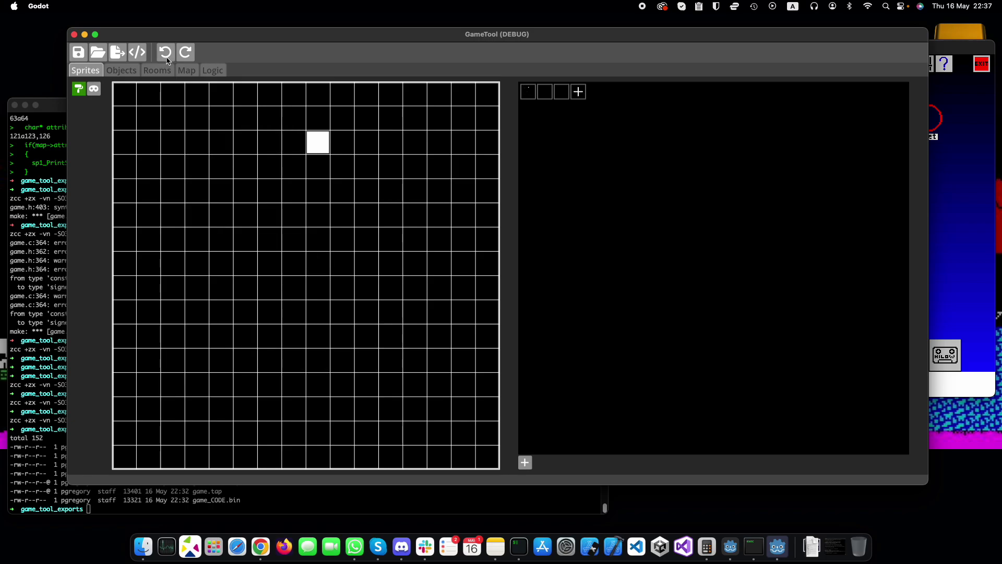
click(167, 60)
click(95, 90)
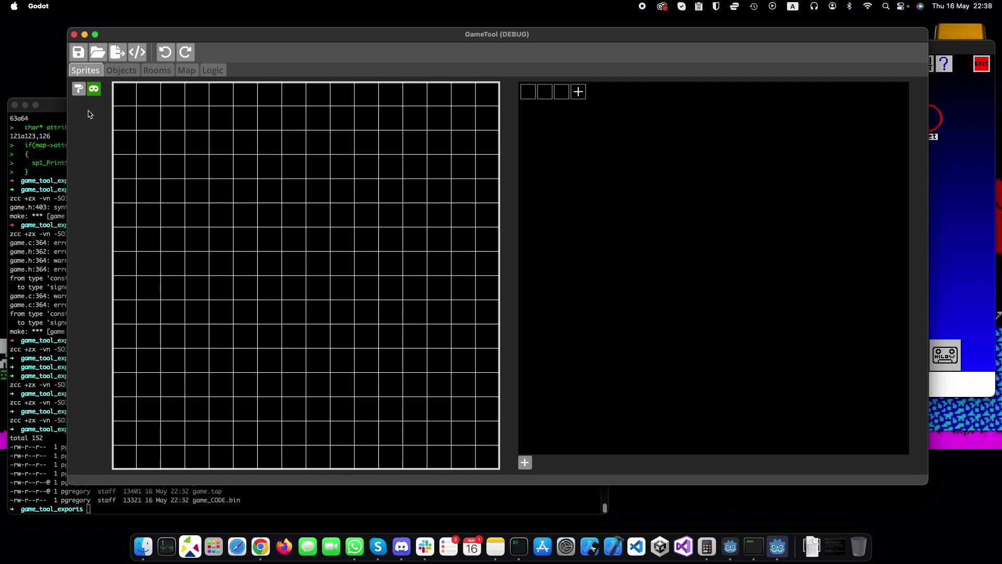
Paint a white blocky ring on the first frame and fill its black holes white
click(80, 91)
click(94, 92)
click(80, 90)
mouse_move(242, 142)
mouse_down()
mouse_move(322, 148)
mouse_move(402, 178)
mouse_move(405, 270)
mouse_move(290, 286)
mouse_move(257, 167)
mouse_move(243, 172)
mouse_move(234, 281)
mouse_move(332, 277)
mouse_move(376, 251)
mouse_move(380, 204)
mouse_move(372, 167)
mouse_move(315, 185)
mouse_move(350, 206)
mouse_move(249, 300)
mouse_up()
click(391, 239)
click(366, 191)
click(295, 172)
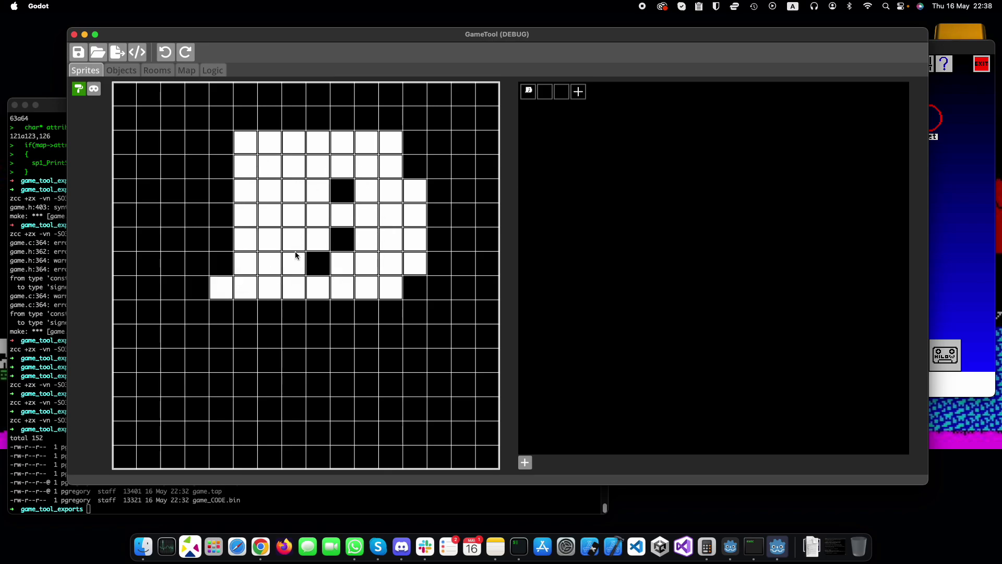
click(329, 183)
click(332, 231)
click(316, 257)
Erase a 3x3 centre block, make the centre and top row transparent, and undo extra cells
mouse_move(294, 191)
mouse_down()
mouse_move(322, 186)
mouse_move(309, 232)
mouse_move(348, 203)
mouse_move(314, 218)
mouse_move(338, 239)
mouse_up()
click(94, 89)
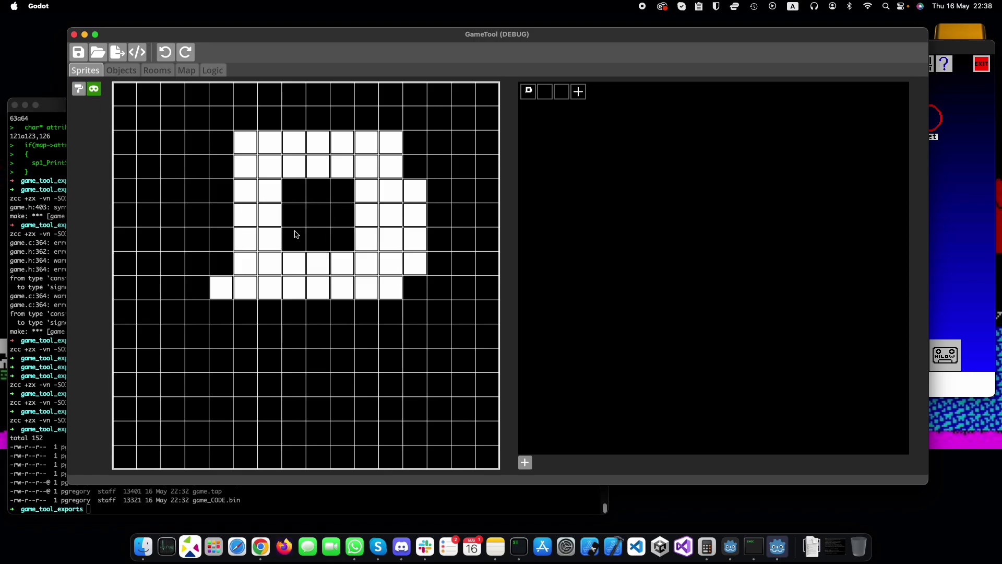
mouse_move(292, 192)
mouse_down()
mouse_move(328, 197)
mouse_move(337, 210)
mouse_move(331, 229)
mouse_move(295, 230)
mouse_move(318, 216)
mouse_up()
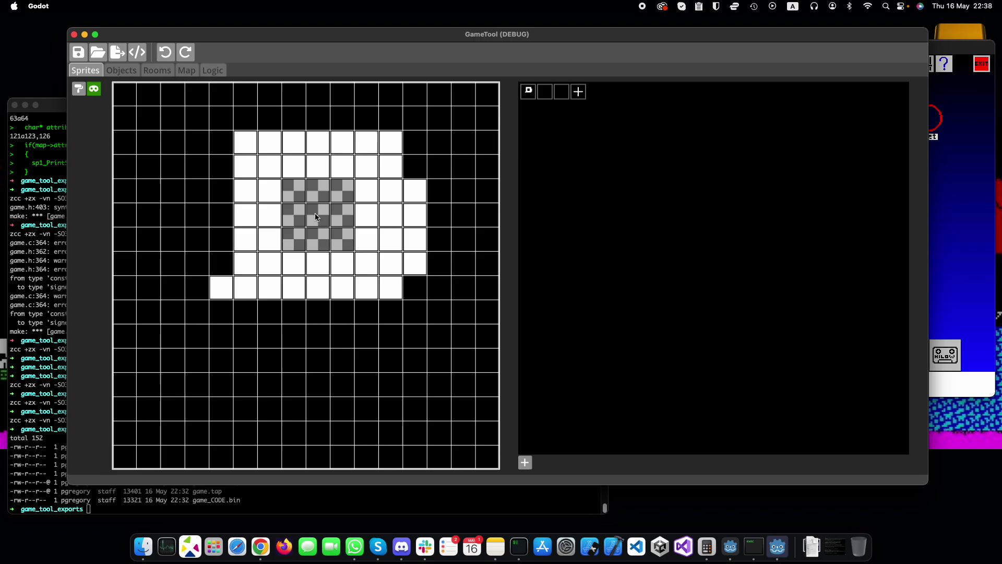
mouse_move(243, 117)
mouse_down()
mouse_move(404, 123)
mouse_move(416, 128)
mouse_move(413, 157)
mouse_move(457, 154)
mouse_move(484, 124)
mouse_move(474, 105)
mouse_move(459, 128)
mouse_up()
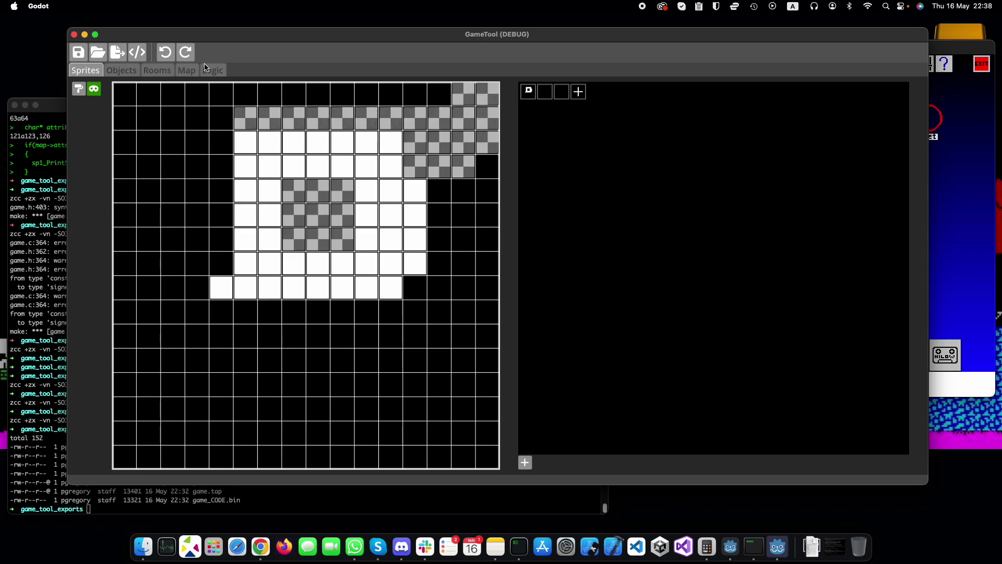
click(165, 52)
click(165, 53)
click(164, 53)
click(165, 53)
click(164, 54)
click(164, 53)
click(164, 53)
click(163, 54)
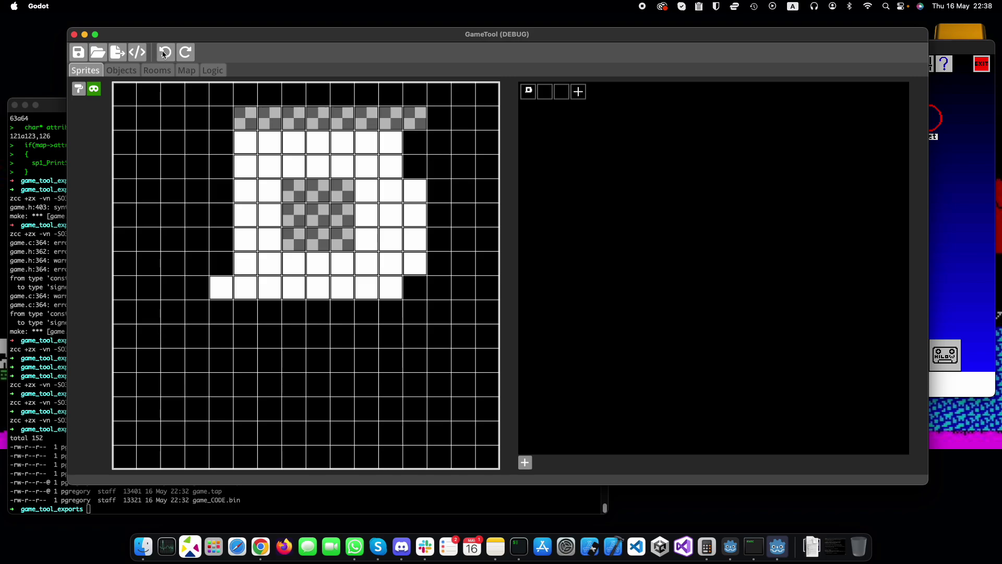
click(165, 53)
click(165, 53)
click(165, 53)
Add an Unnamed object, undo it, and add and select it again
click(133, 72)
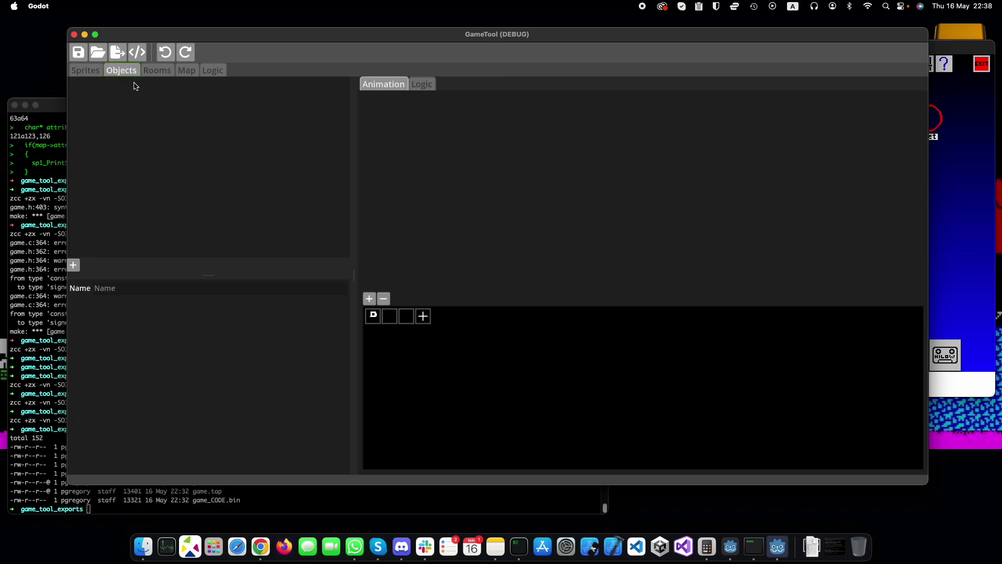
click(74, 266)
click(90, 152)
click(165, 52)
click(73, 265)
click(120, 85)
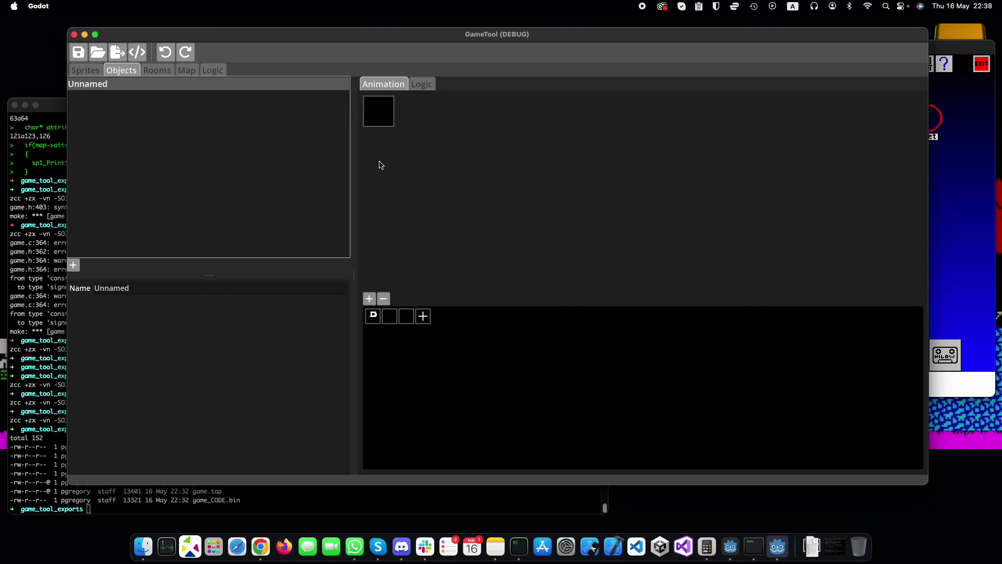
Give the object animation frames with the sprite, then undo everything back to no objects
click(369, 298)
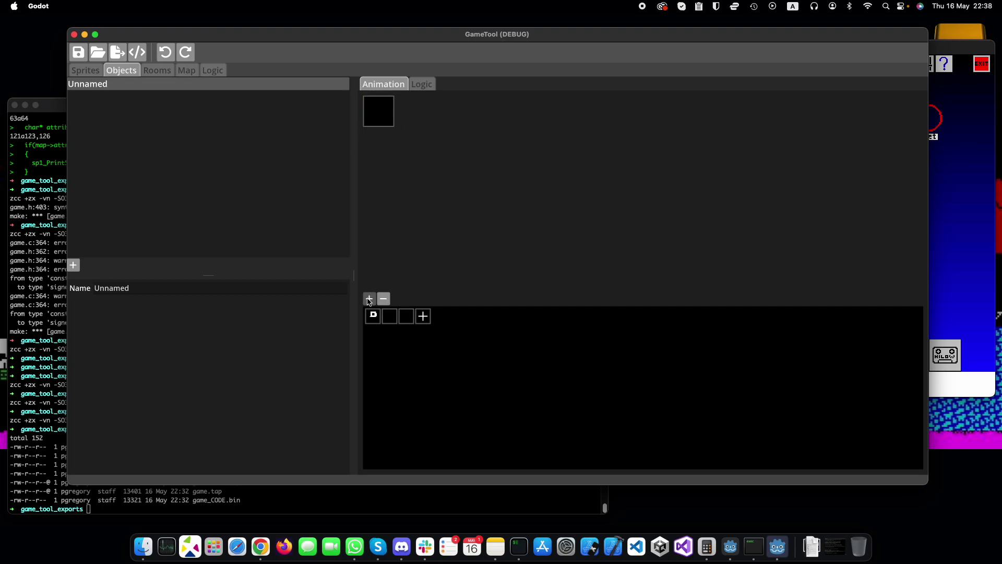
click(369, 299)
click(370, 299)
click(168, 59)
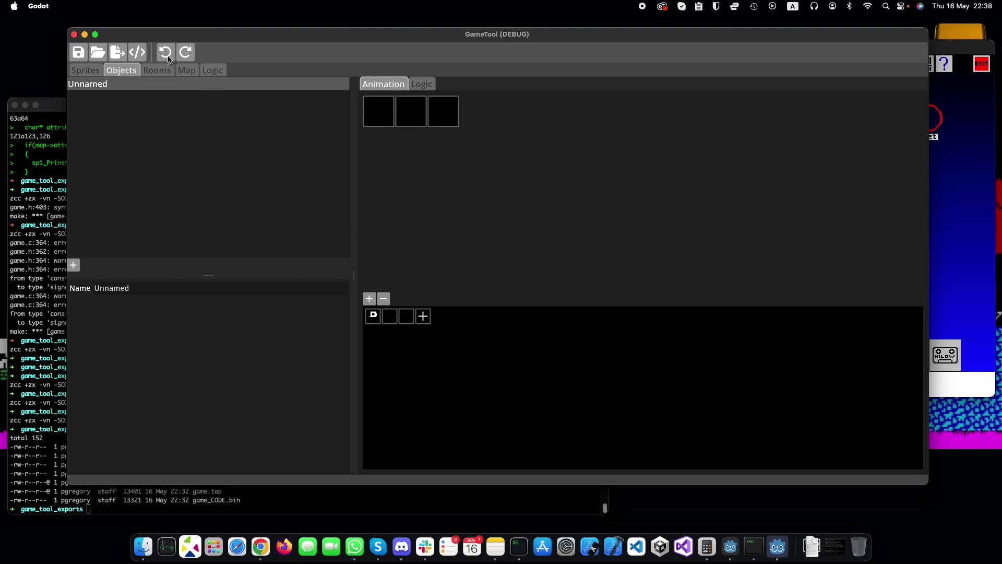
click(168, 59)
click(168, 59)
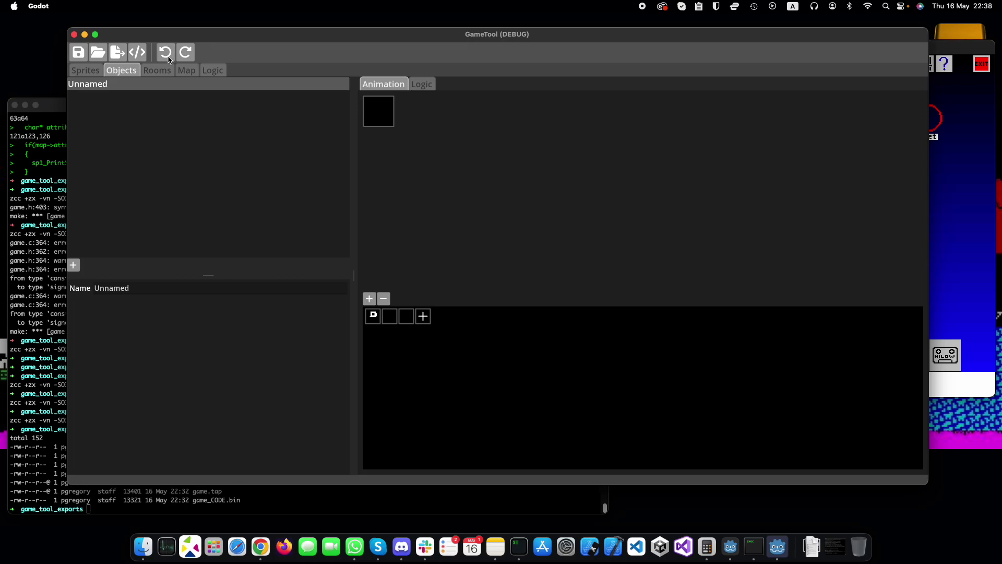
click(369, 300)
click(369, 299)
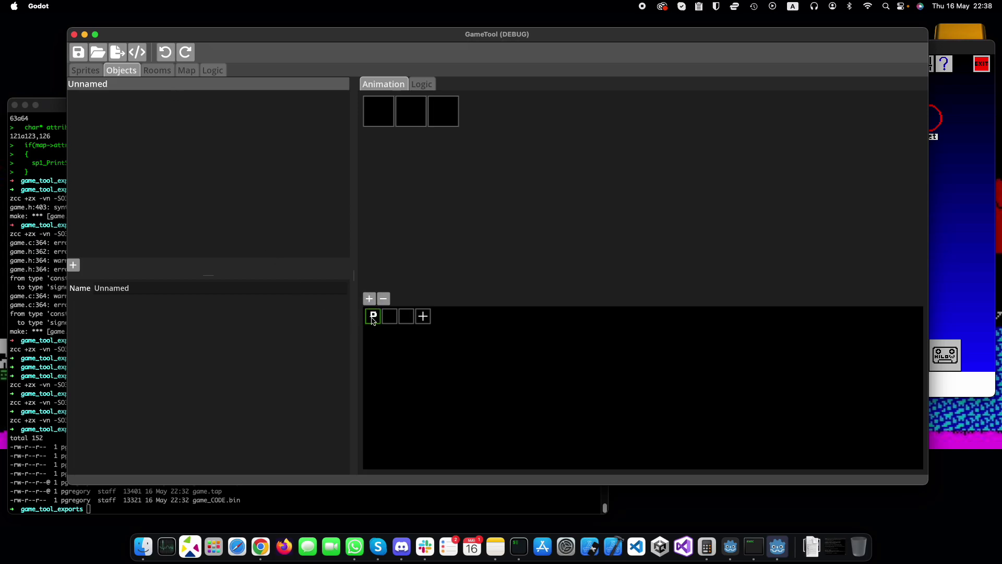
click(381, 120)
click(373, 319)
click(164, 52)
click(165, 52)
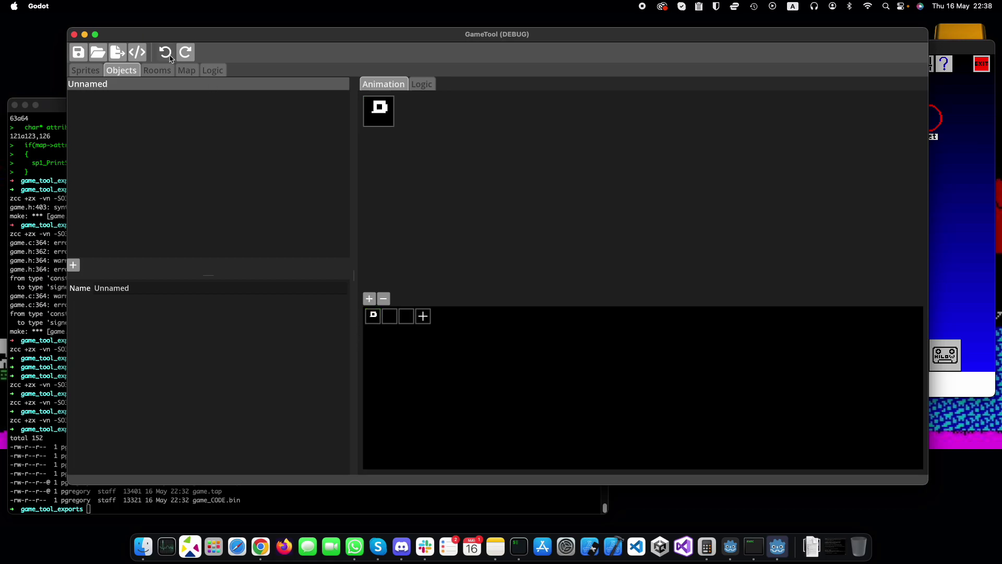
click(165, 52)
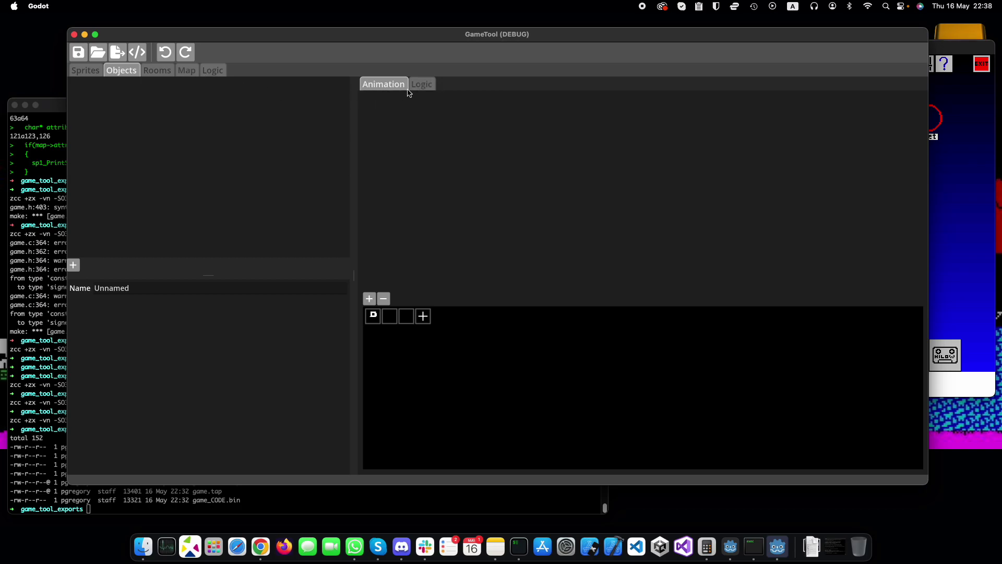
Create a new room, then add an Unnamed object whose frame shows the drawn sprite
click(167, 71)
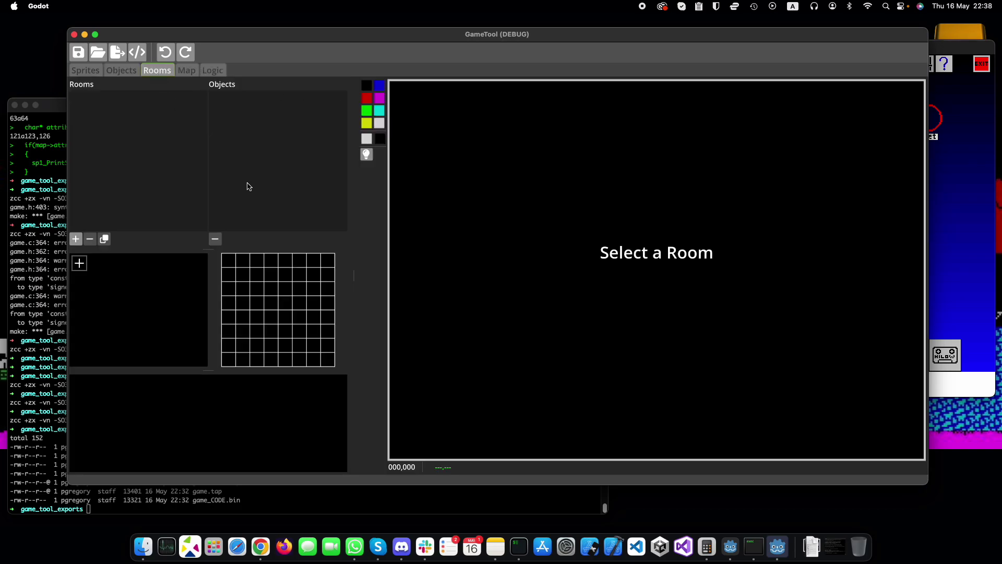
click(76, 240)
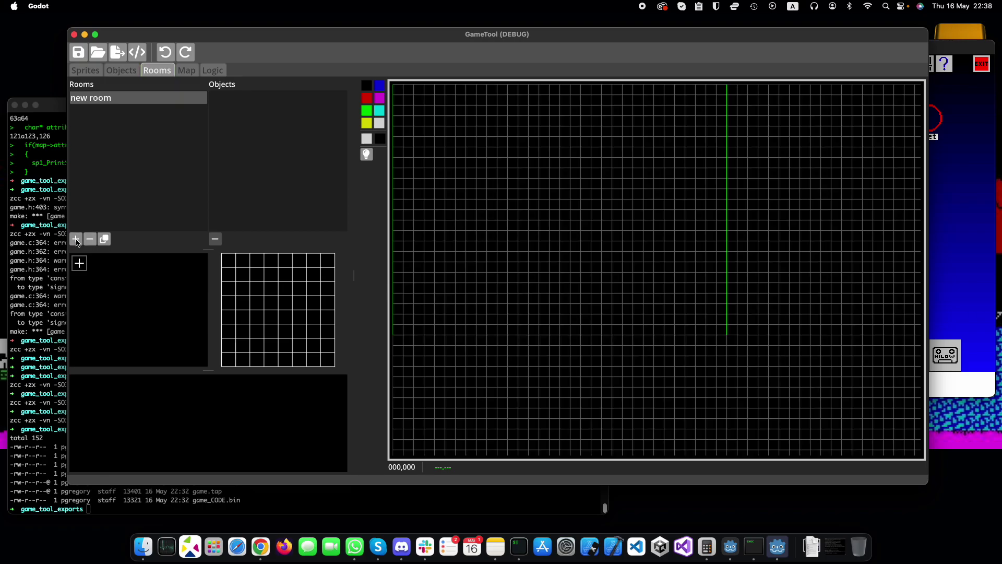
click(118, 73)
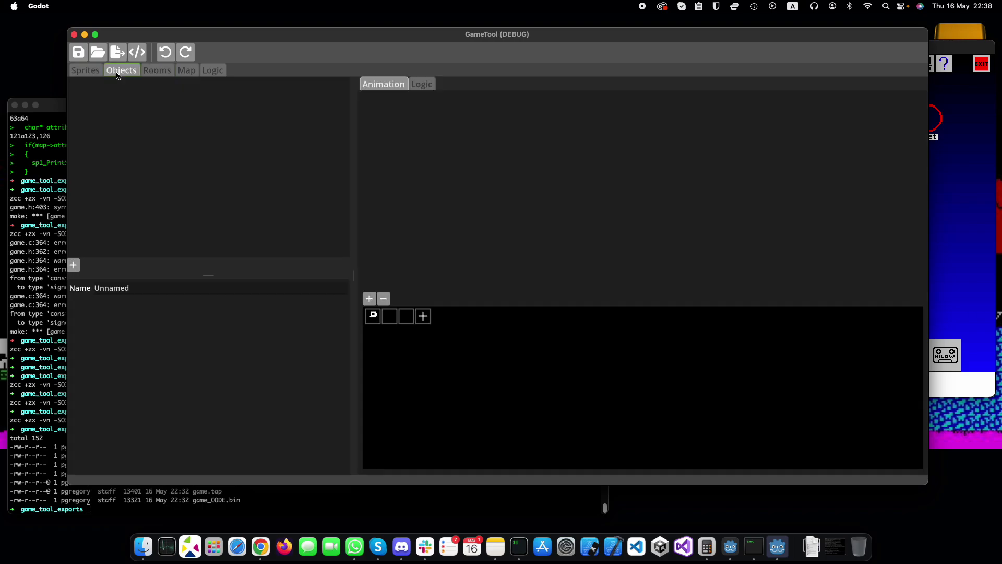
click(73, 265)
click(119, 86)
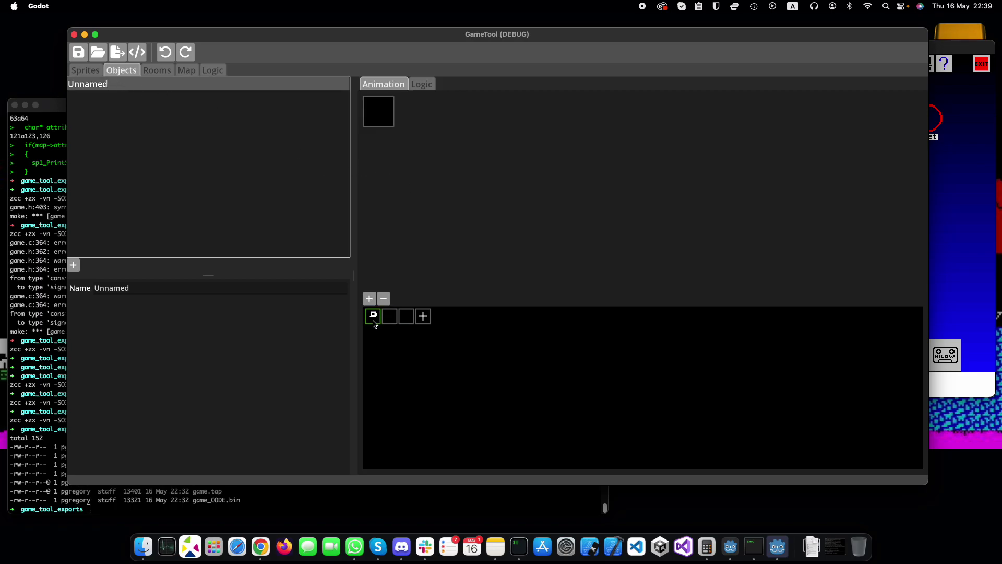
click(381, 125)
click(374, 317)
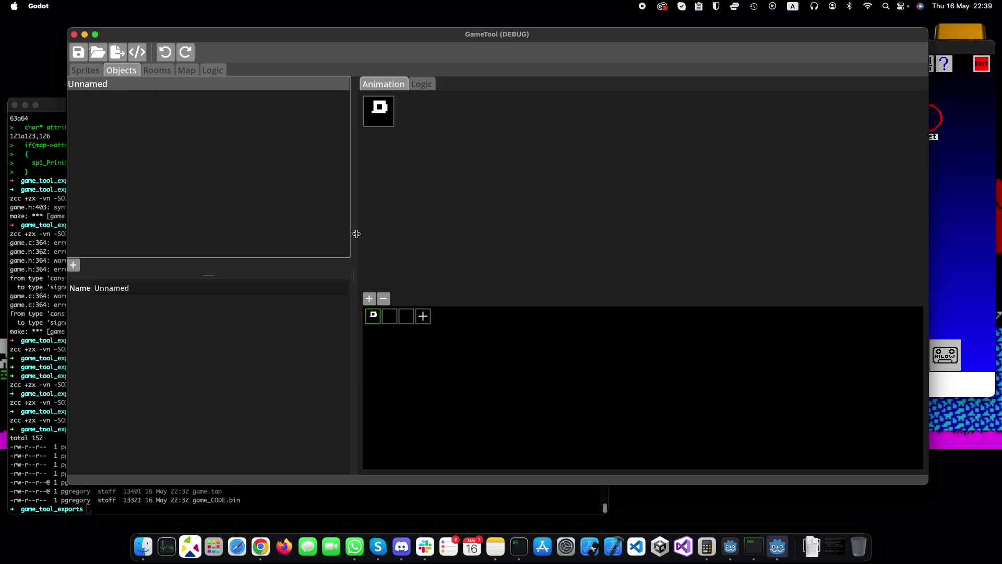
Drag the Unnamed object onto the new room's grid, checking the move with undo/redo
click(158, 70)
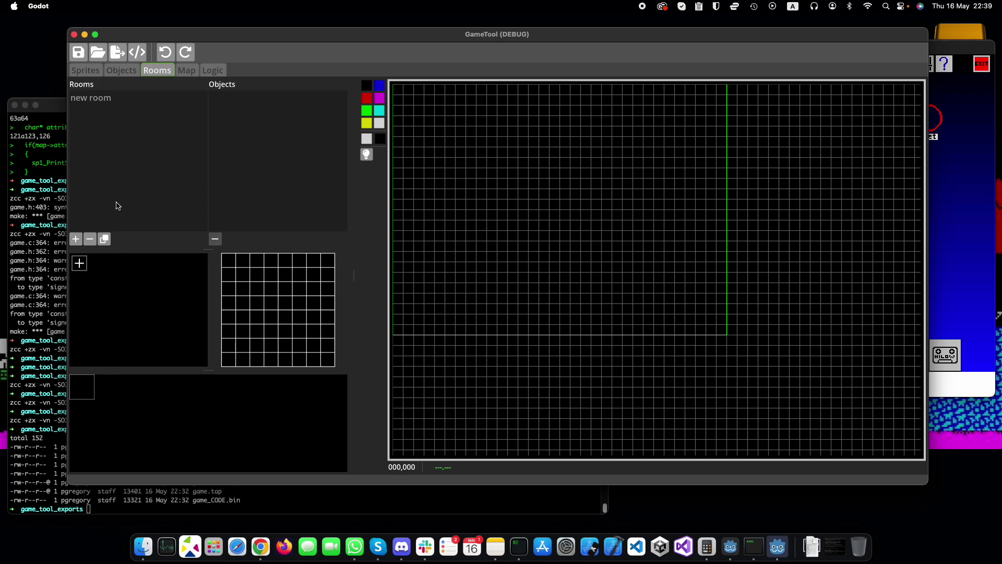
click(94, 104)
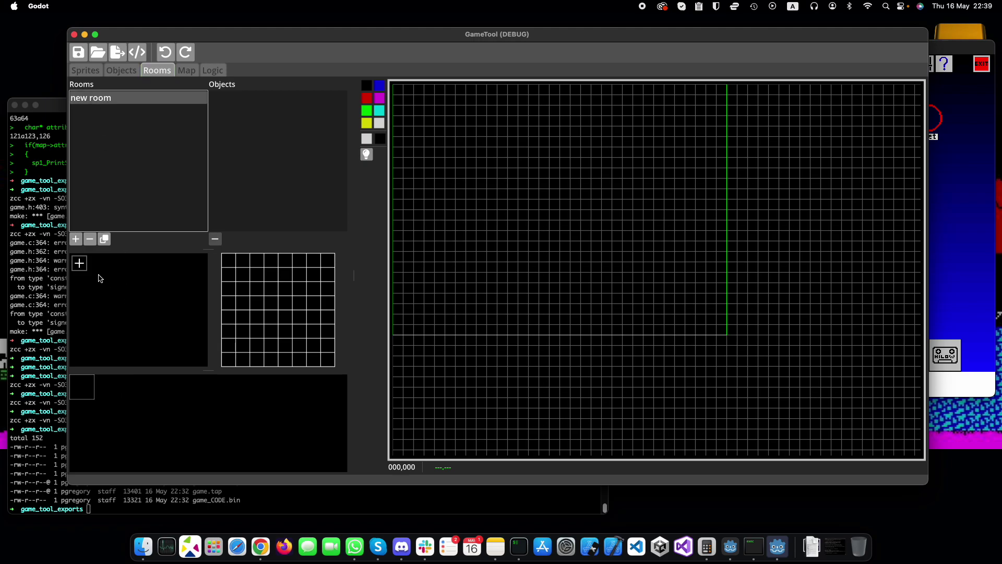
drag(83, 397, 509, 202)
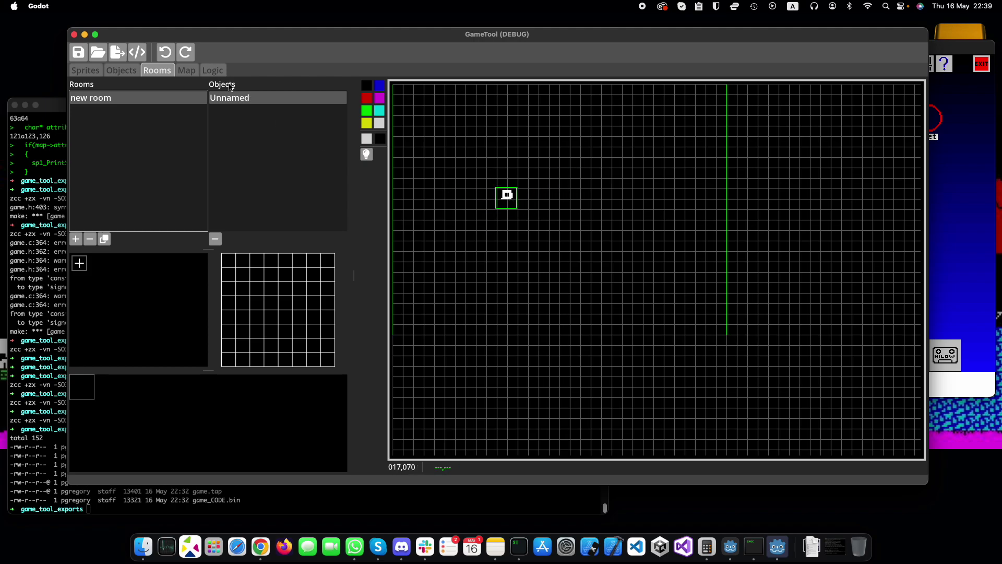
click(164, 51)
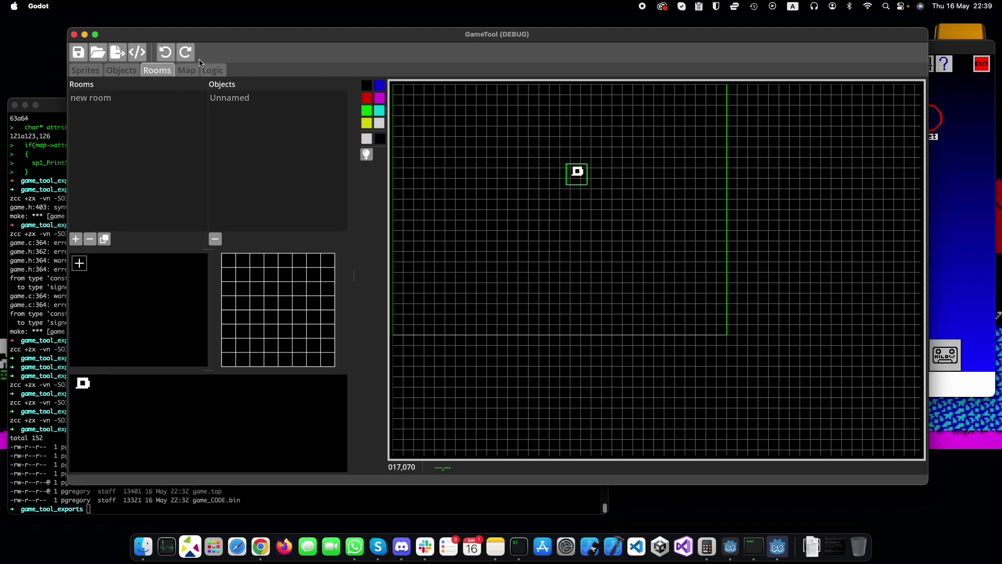
click(186, 52)
click(163, 54)
click(186, 51)
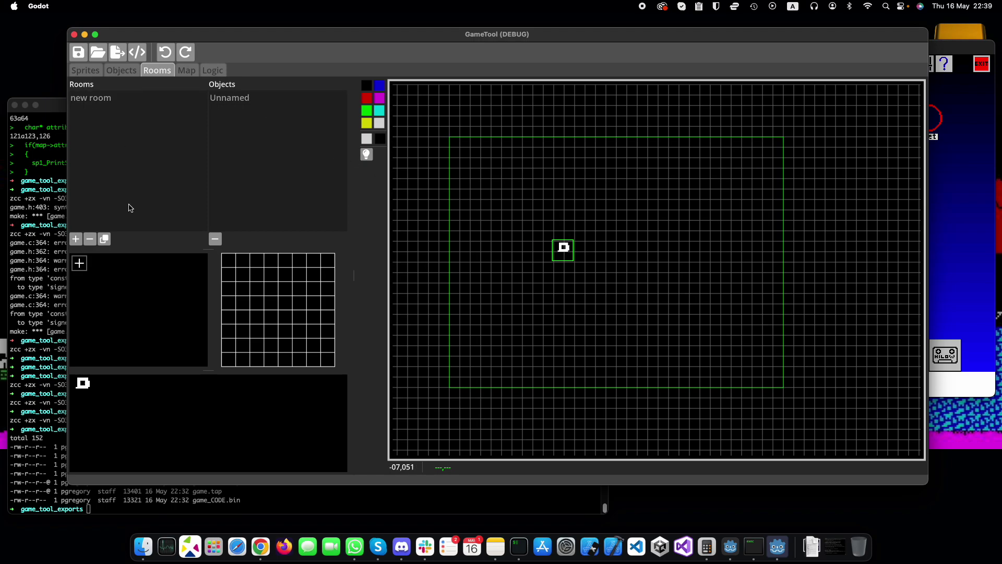
Create a hook-shaped tile and paint a curved trail of it around the object
click(79, 263)
mouse_move(232, 276)
mouse_down()
mouse_move(280, 274)
mouse_move(286, 331)
mouse_up()
mouse_move(512, 214)
mouse_down()
mouse_move(721, 269)
mouse_move(568, 330)
mouse_up()
Trim the trail's stray and bottom tiles, then show the empty game map
click(165, 52)
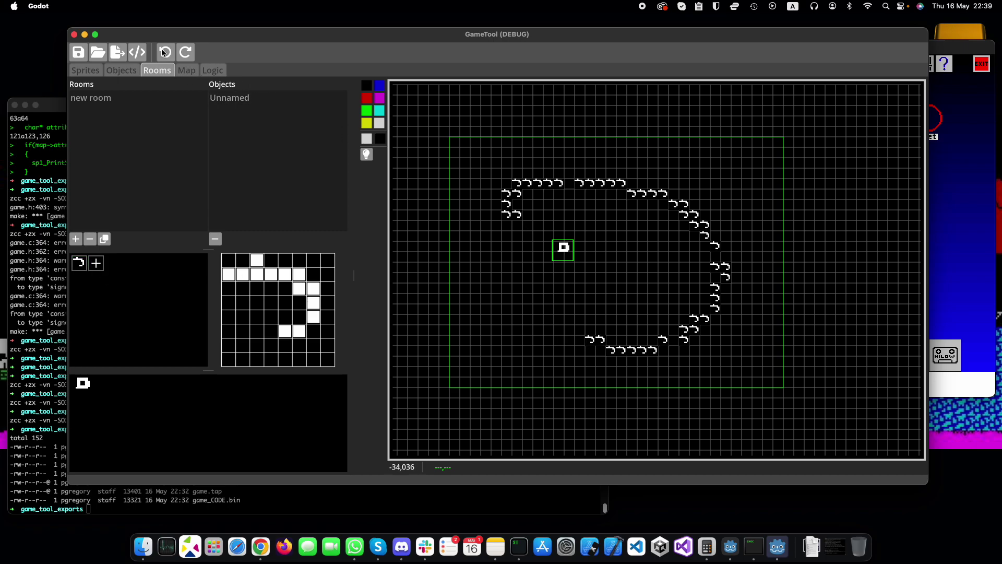
click(165, 52)
click(164, 52)
click(165, 52)
click(189, 53)
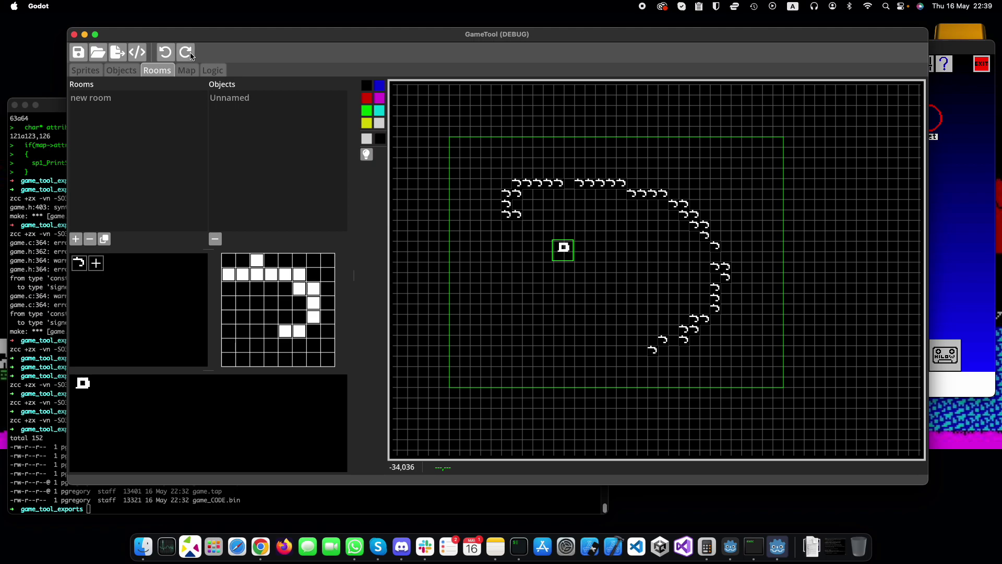
click(191, 53)
click(191, 53)
click(191, 53)
click(191, 54)
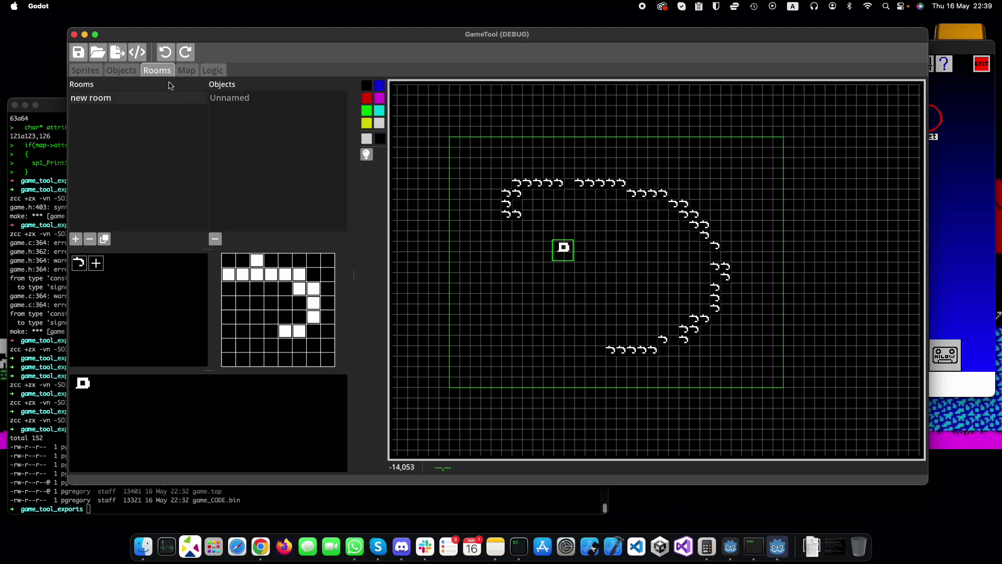
click(187, 72)
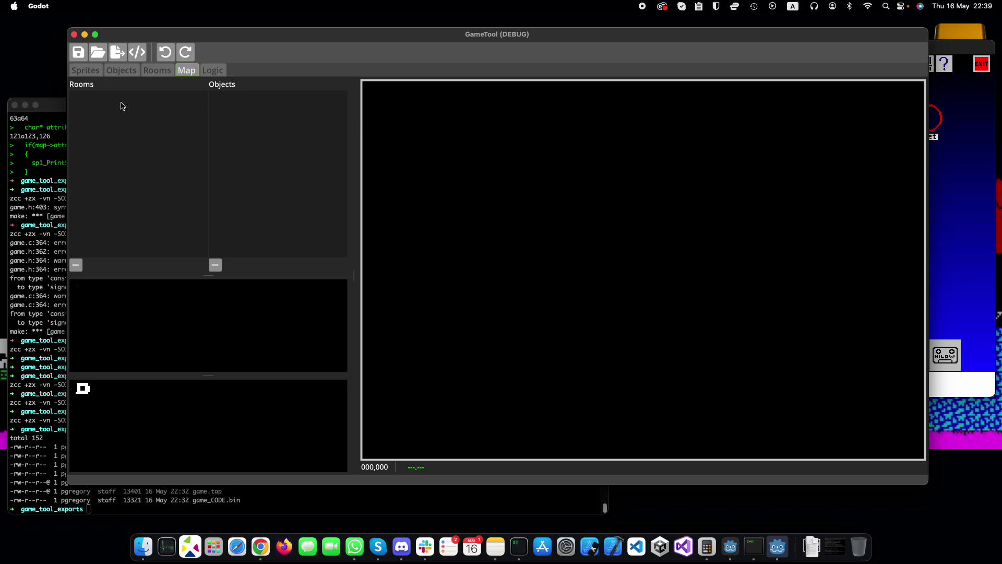
Drag the object and new room onto the game map and shift the room up-left
click(157, 72)
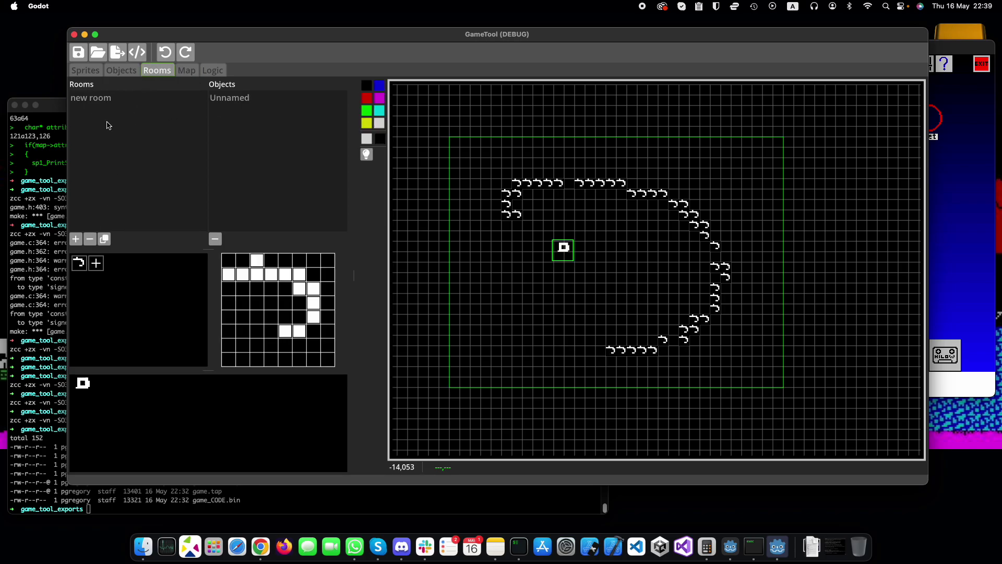
click(186, 71)
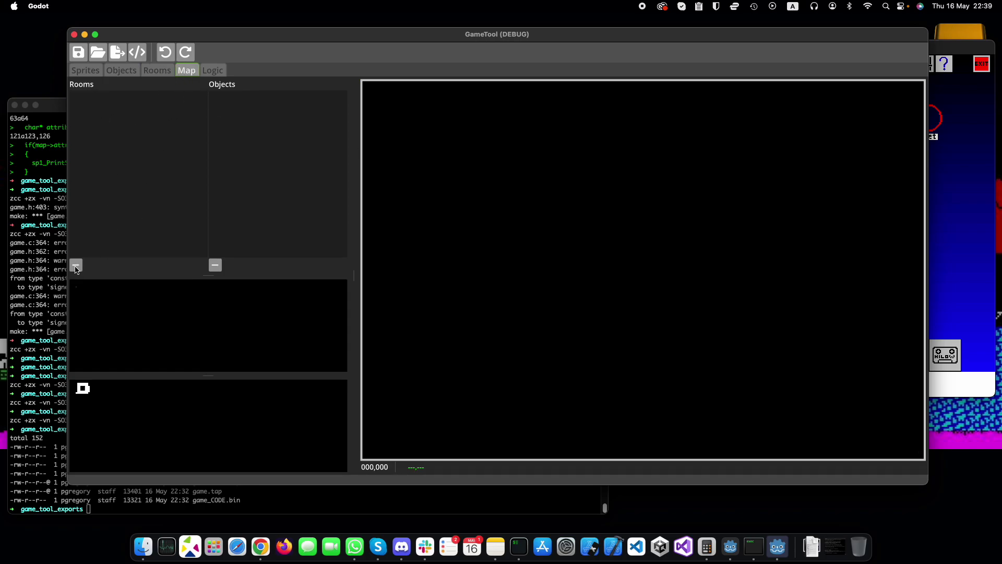
drag(85, 391, 557, 235)
mouse_move(82, 391)
mouse_down()
mouse_move(97, 317)
mouse_move(79, 293)
mouse_move(289, 298)
mouse_move(598, 238)
mouse_up()
scroll(653, 315, down, 3)
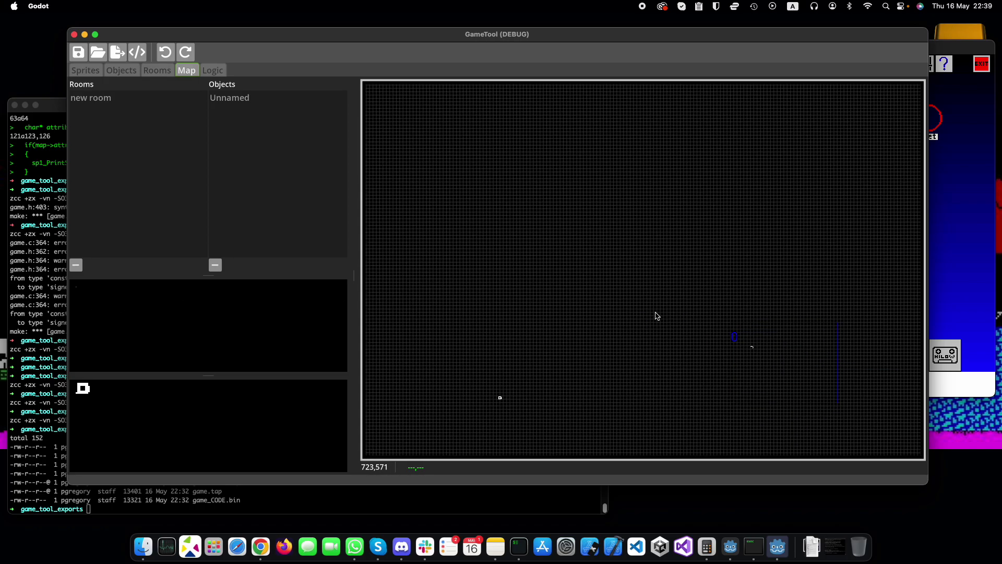
drag(722, 331, 720, 232)
scroll(552, 259, up, 3)
scroll(571, 259, down, 2)
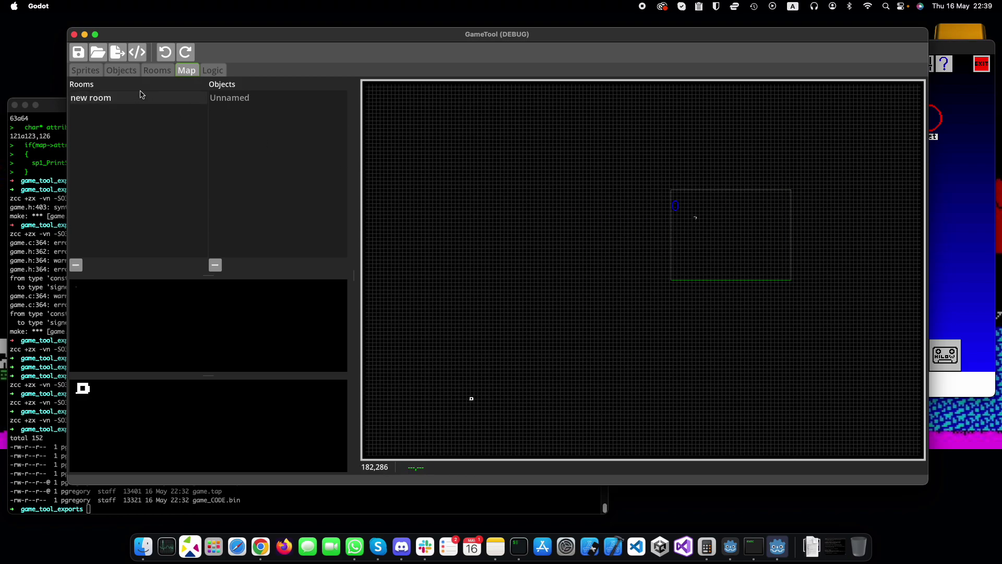
Undo and redo the room moves to settle its position, then try moving the object and undo it
click(165, 52)
click(186, 52)
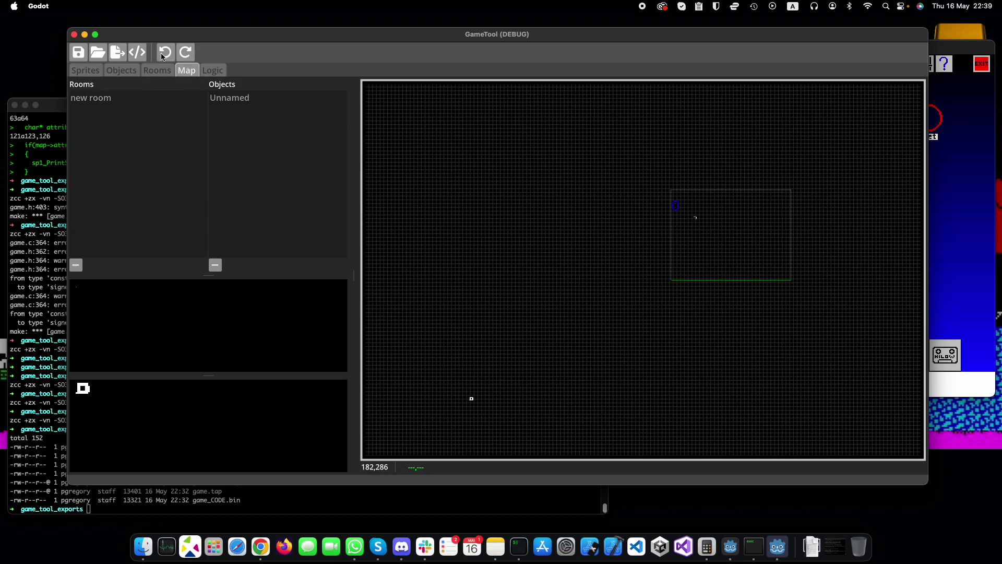
click(165, 53)
click(186, 52)
click(165, 53)
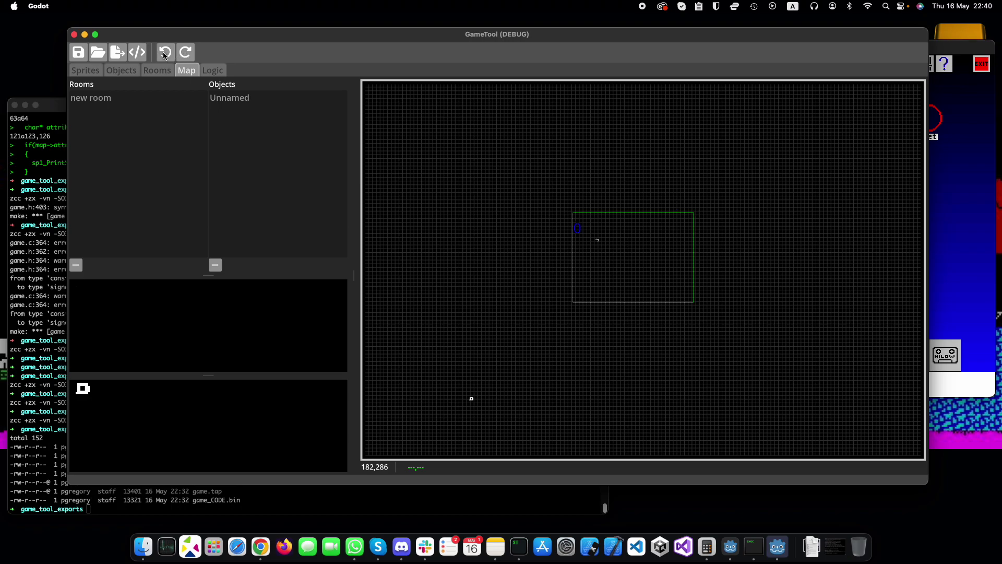
click(165, 52)
click(165, 53)
click(165, 52)
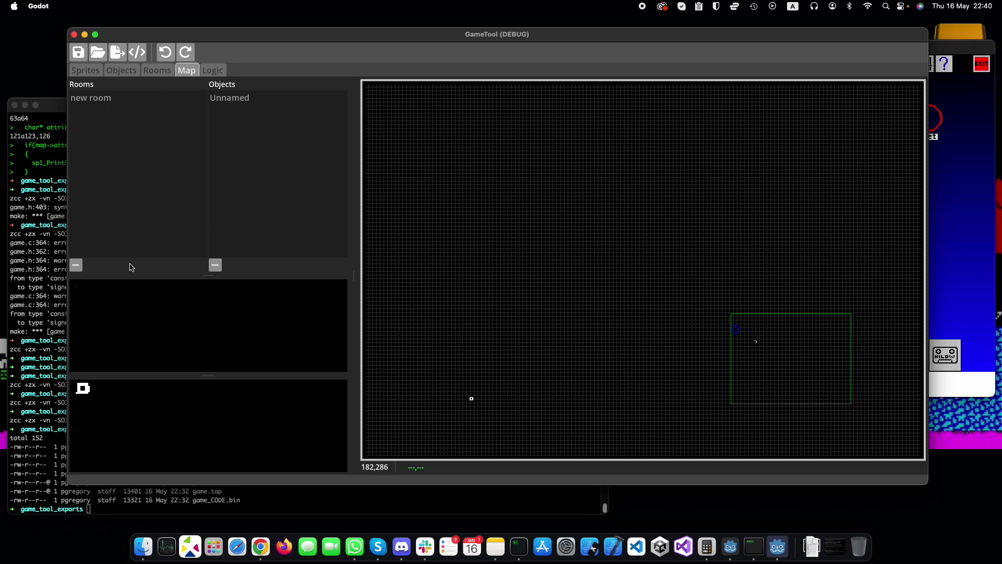
drag(472, 399, 647, 312)
click(166, 53)
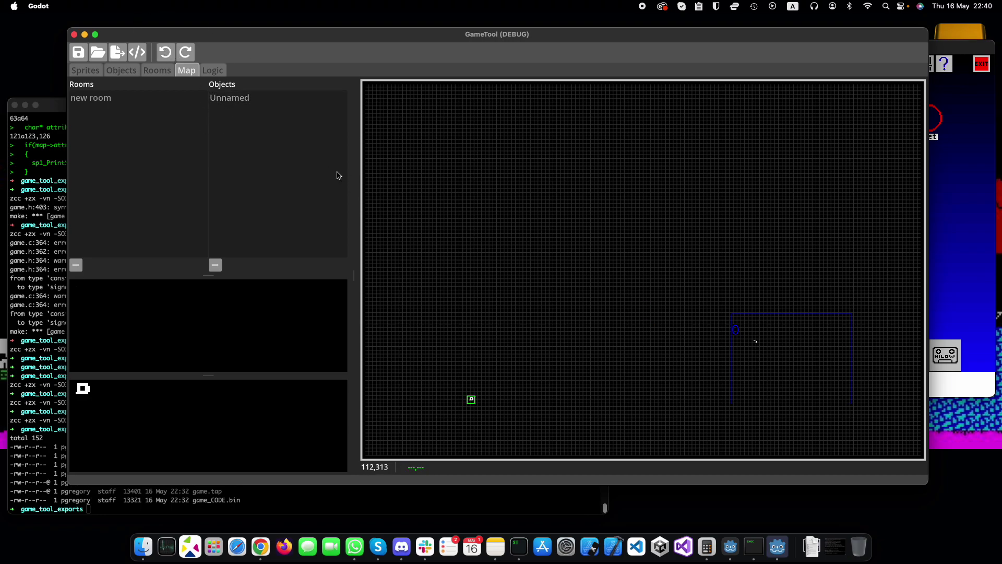
Add an Initialise trigger node to the Unnamed object's logic graph
click(121, 71)
click(422, 85)
right_click(468, 220)
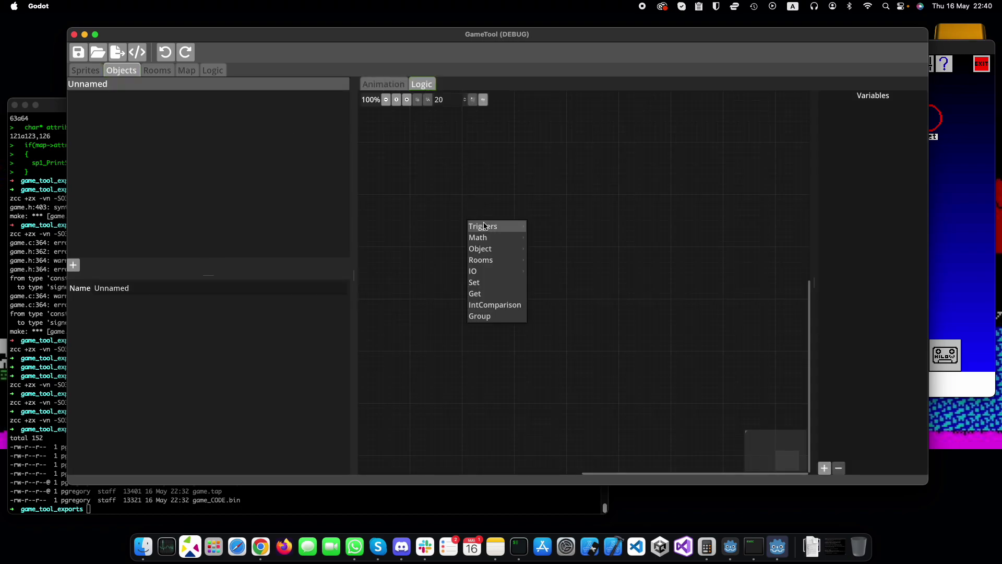
mouse_move(494, 229)
click(543, 227)
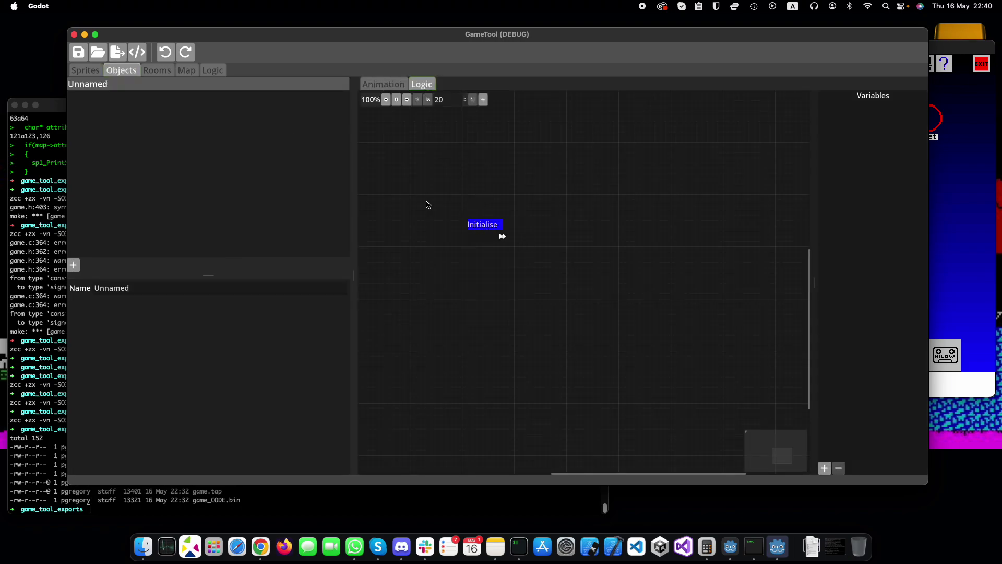
Check the game map, then return to the object's logic graph
click(187, 70)
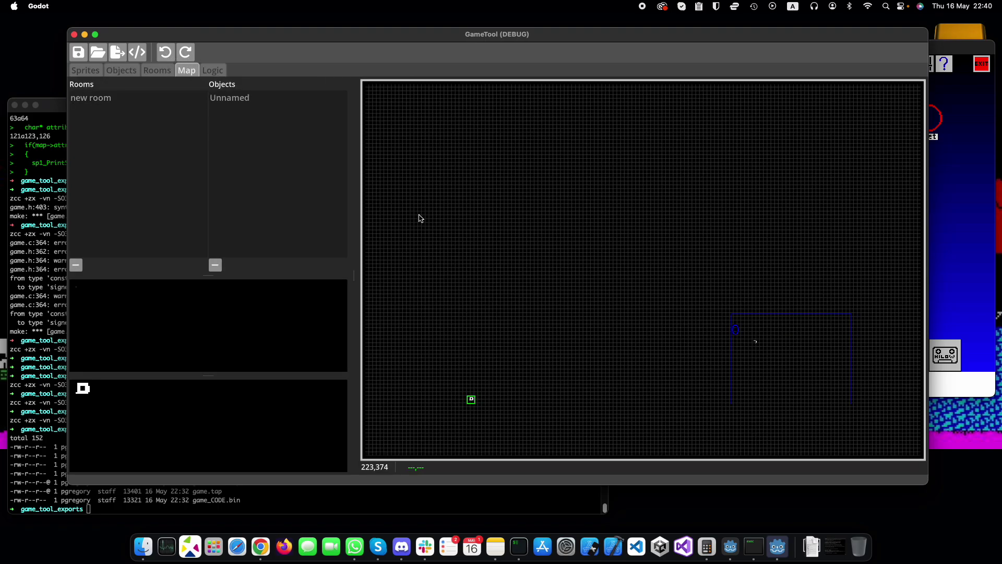
scroll(418, 218, down, 3)
scroll(416, 215, up, 1)
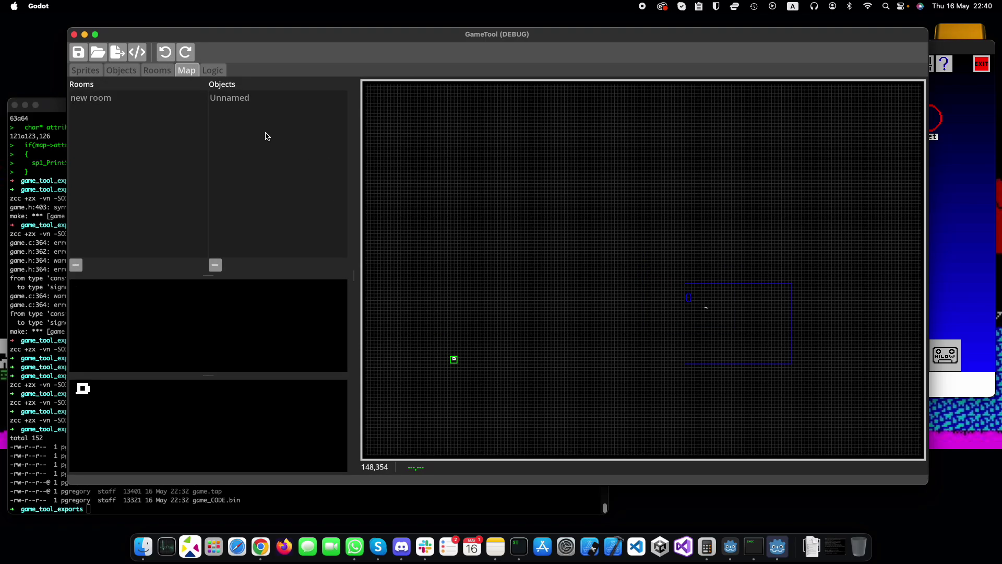
click(122, 70)
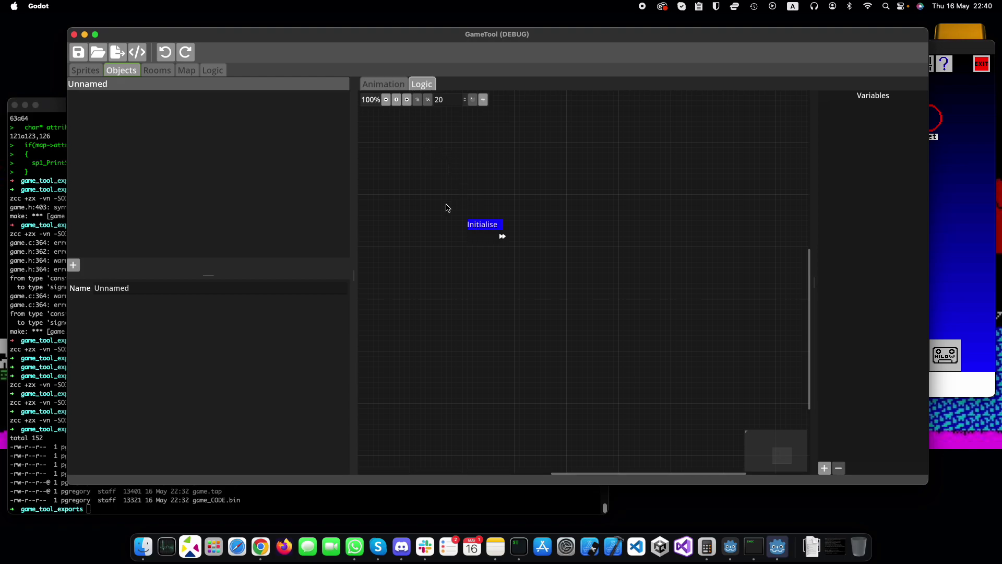
scroll(512, 253, up, 3)
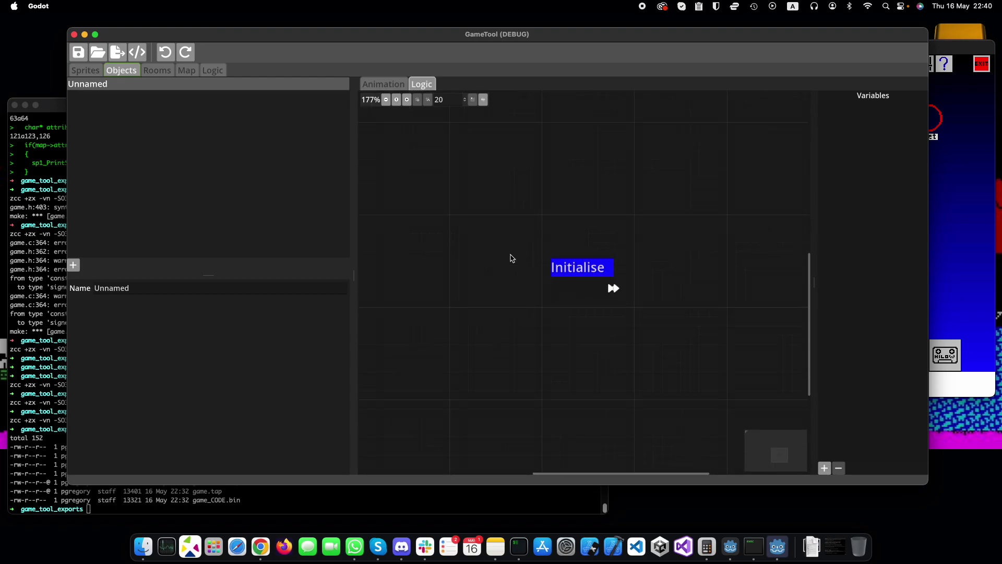
scroll(510, 257, down, 4)
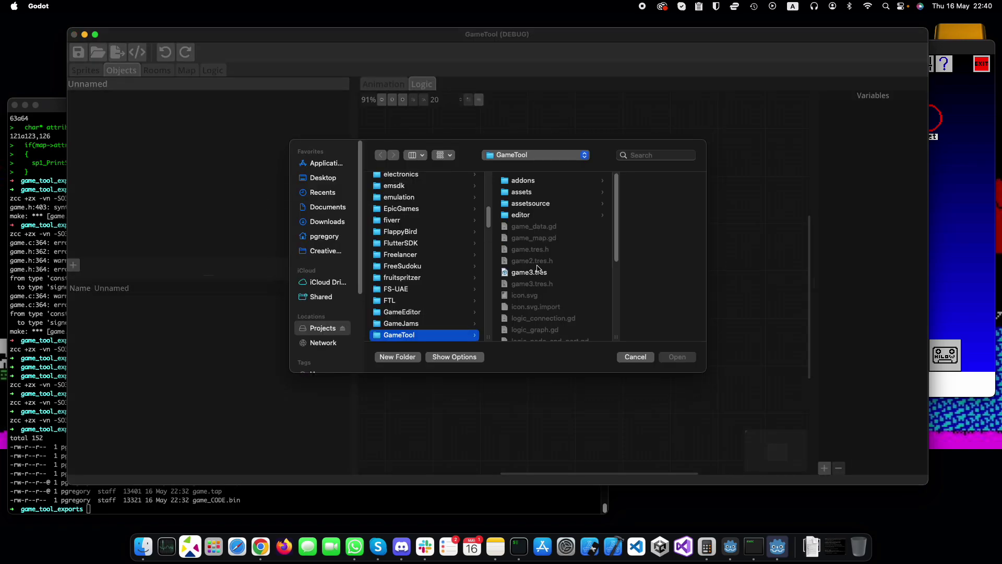
Open game3.tres, select StartRoom in the Rooms editor, and widen its canvas
double_click(537, 270)
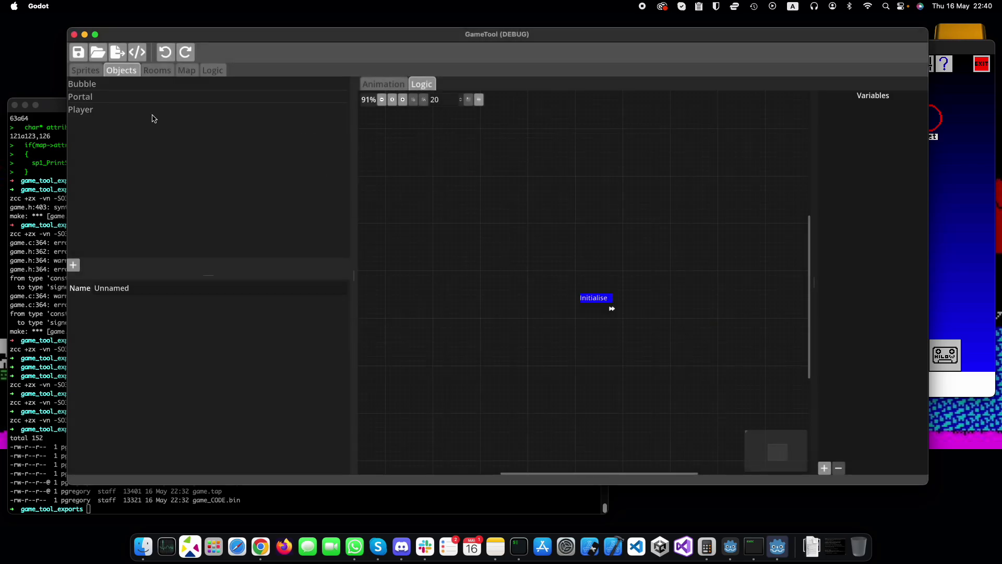
click(155, 72)
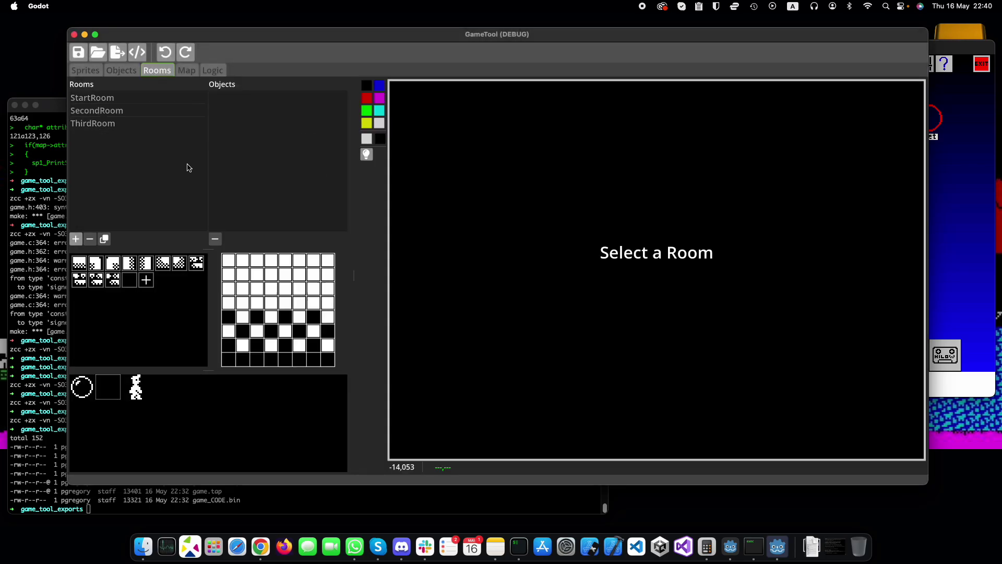
click(82, 100)
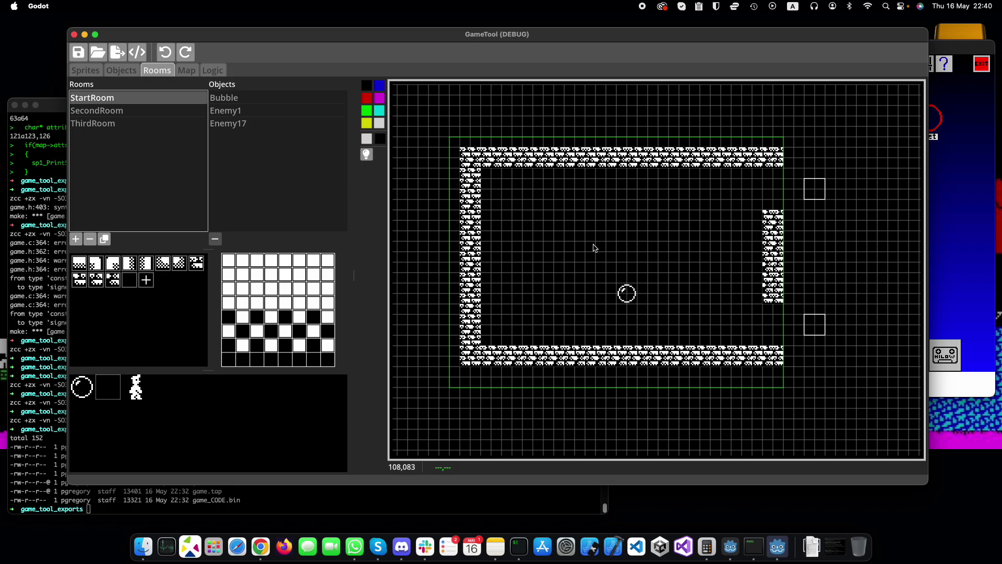
scroll(592, 246, left, 2)
scroll(593, 246, down, 1)
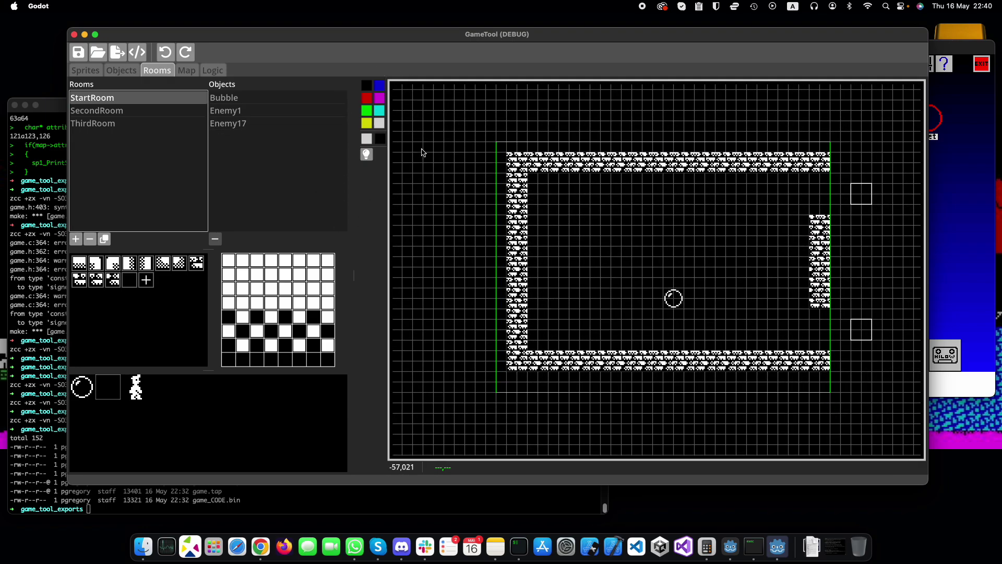
drag(354, 270, 338, 273)
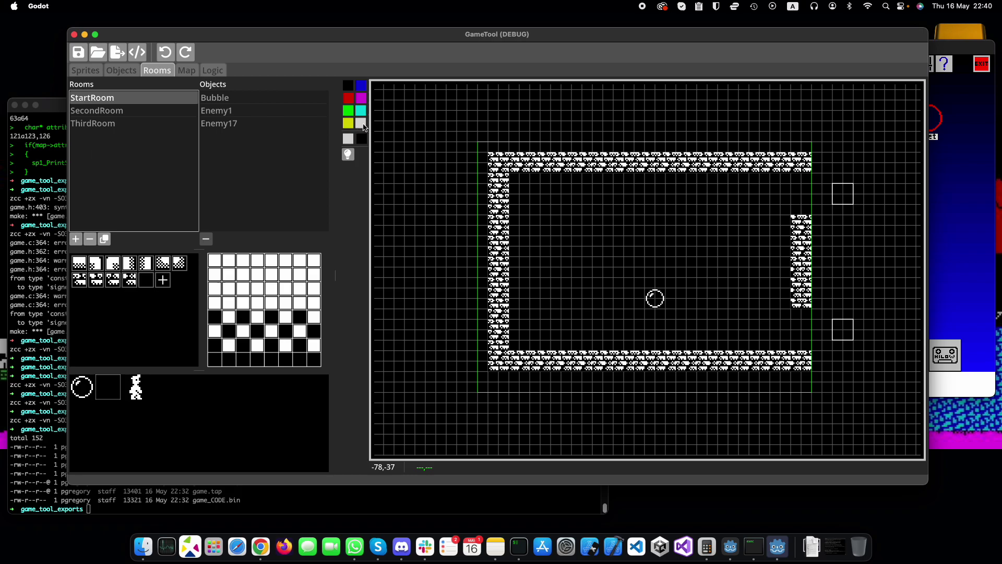
click(348, 156)
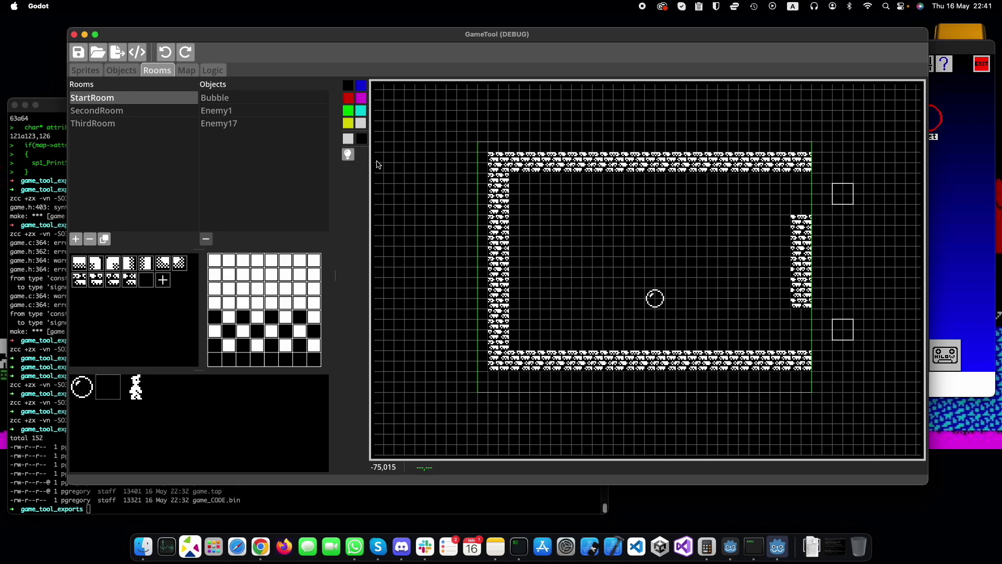
Leave brightness off and set red as primary colour with magenta as secondary
click(348, 155)
click(348, 156)
click(349, 100)
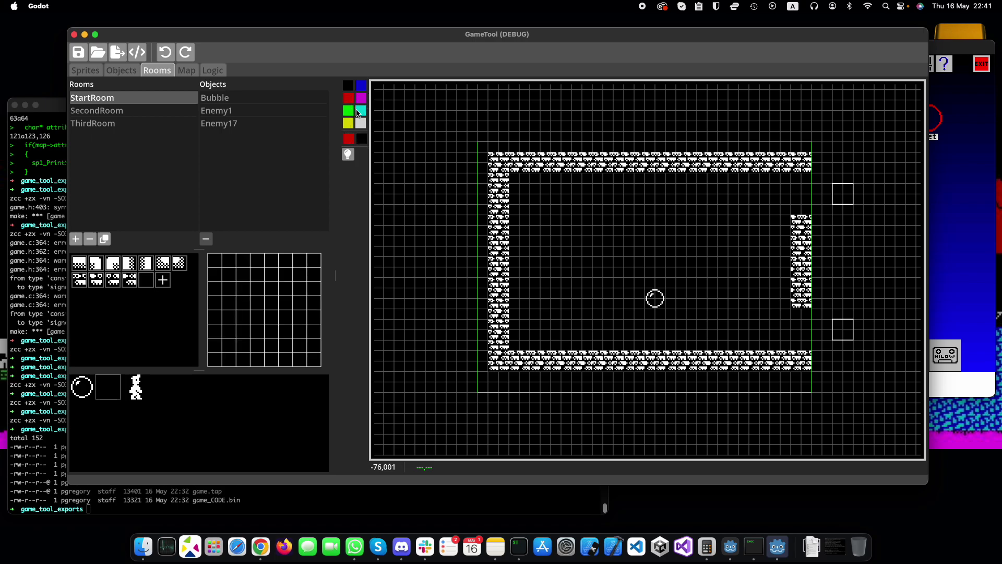
click(359, 113)
click(359, 100)
click(349, 125)
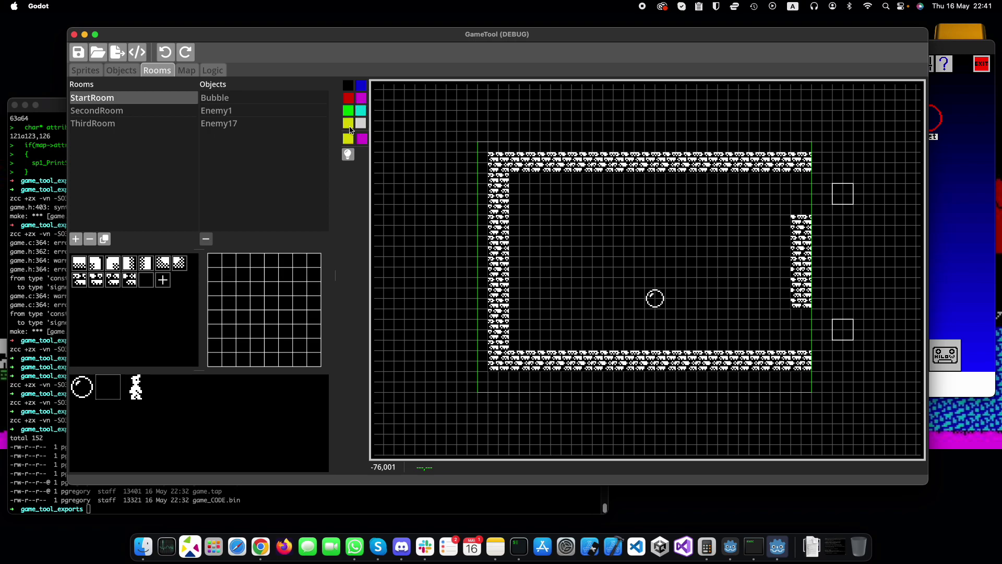
click(351, 100)
Set the paper colour to yellow and paint every row of the top wall red on yellow
right_click(350, 125)
scroll(504, 171, up, 2)
mouse_move(504, 171)
mouse_down()
mouse_move(697, 178)
mouse_move(677, 188)
mouse_move(582, 182)
mouse_up()
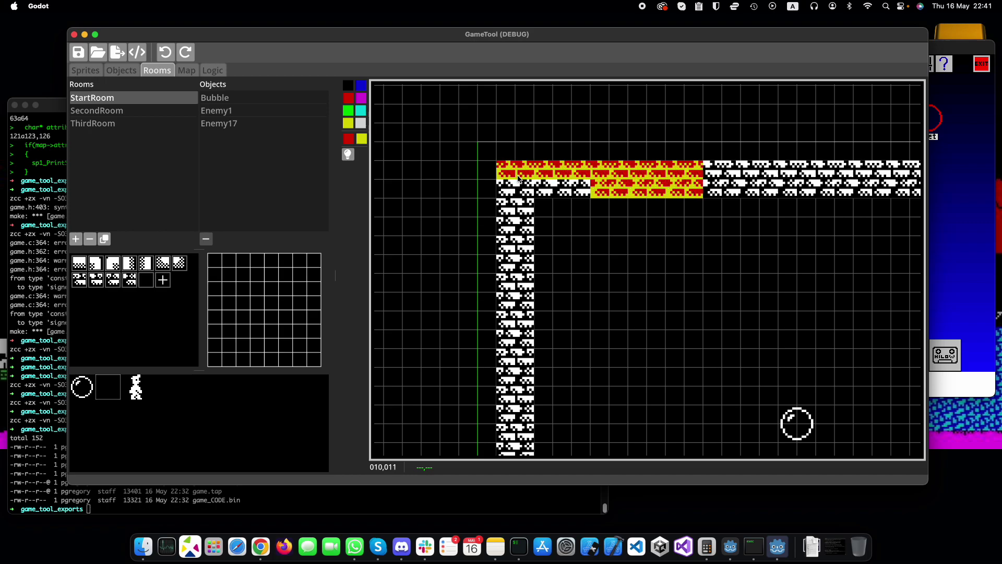
mouse_move(518, 178)
mouse_down()
mouse_move(504, 192)
mouse_move(582, 189)
mouse_up()
scroll(525, 193, right, 5)
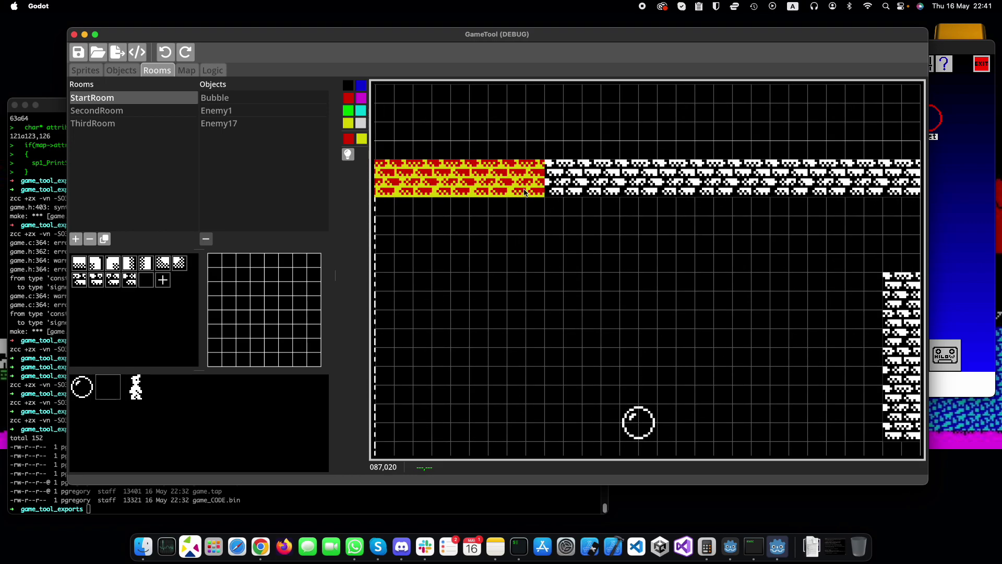
scroll(525, 192, down, 5)
scroll(593, 202, up, 2)
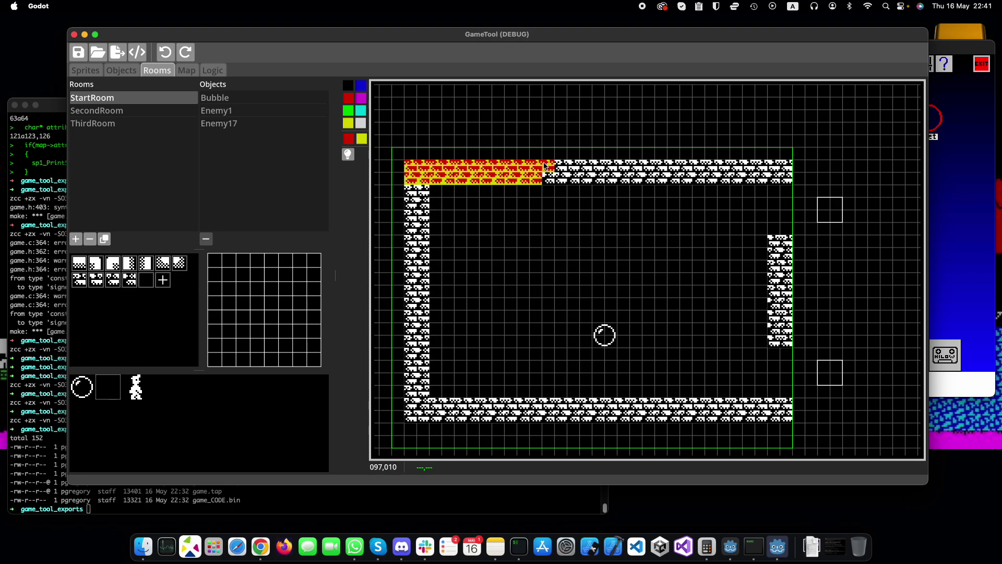
mouse_move(544, 166)
mouse_down()
mouse_move(788, 175)
mouse_move(720, 177)
mouse_move(694, 167)
mouse_move(546, 180)
mouse_move(554, 179)
mouse_move(529, 167)
mouse_move(541, 378)
mouse_move(529, 365)
mouse_move(528, 305)
mouse_move(540, 268)
mouse_move(541, 156)
mouse_up()
Paint the bottom and right brick walls red on yellow
scroll(555, 178, left, 5)
scroll(559, 209, down, 5)
scroll(559, 209, right, 3)
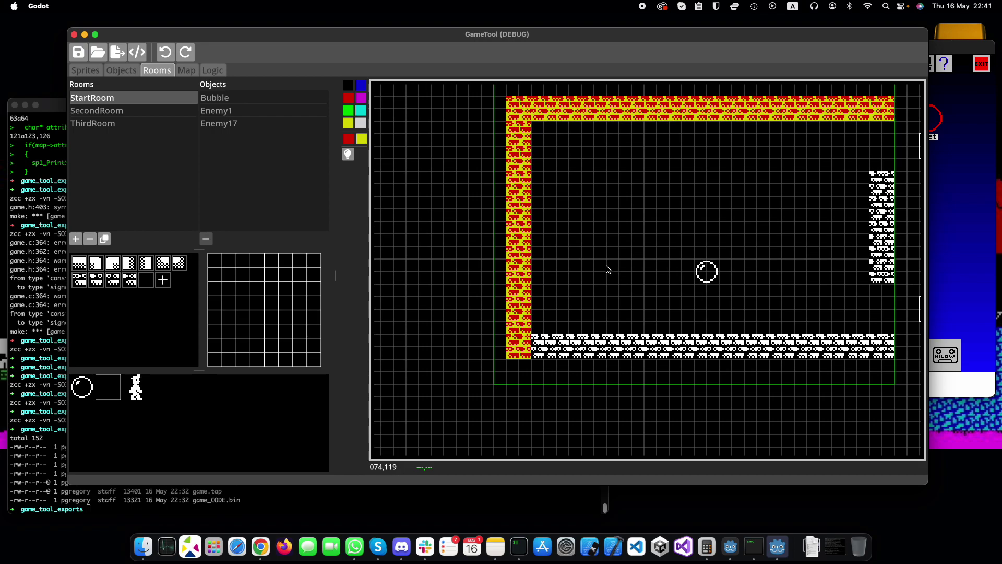
mouse_move(488, 279)
mouse_down()
mouse_move(841, 284)
mouse_move(486, 282)
mouse_move(548, 286)
mouse_up()
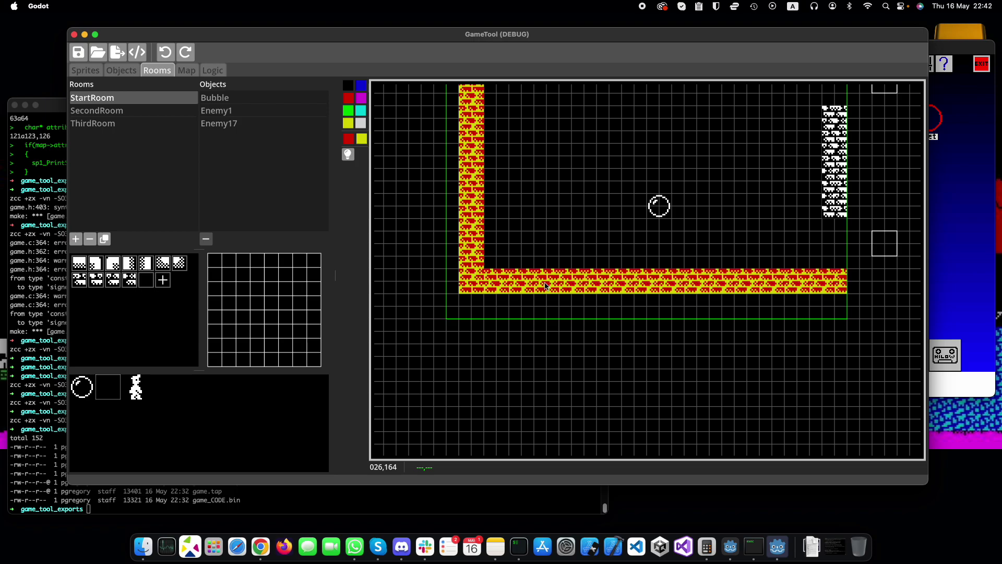
scroll(700, 261, right, 5)
mouse_move(660, 290)
mouse_down()
mouse_move(662, 197)
mouse_move(671, 194)
mouse_move(671, 290)
mouse_up()
scroll(705, 279, left, 5)
scroll(705, 278, up, 1)
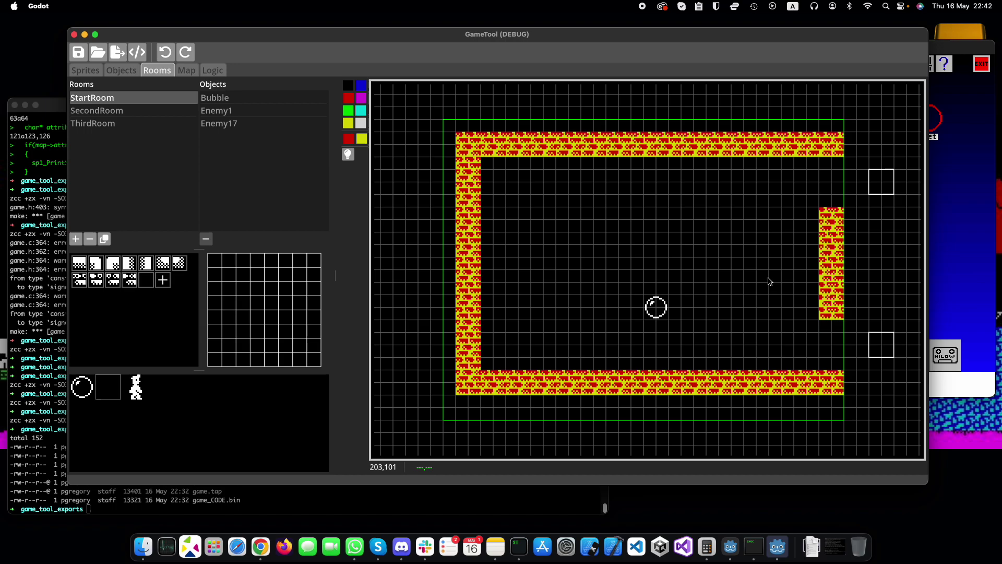
scroll(742, 280, down, 2)
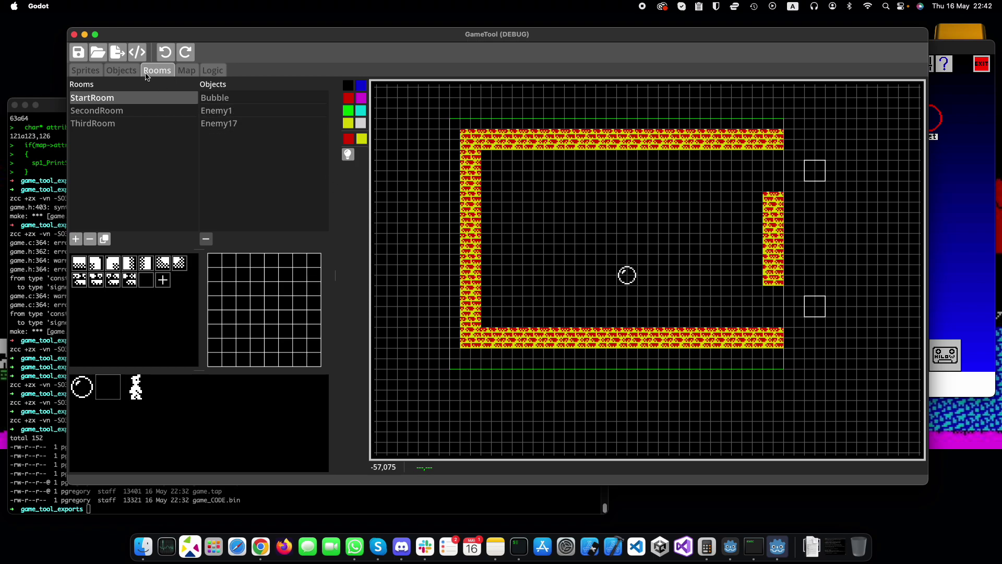
click(137, 52)
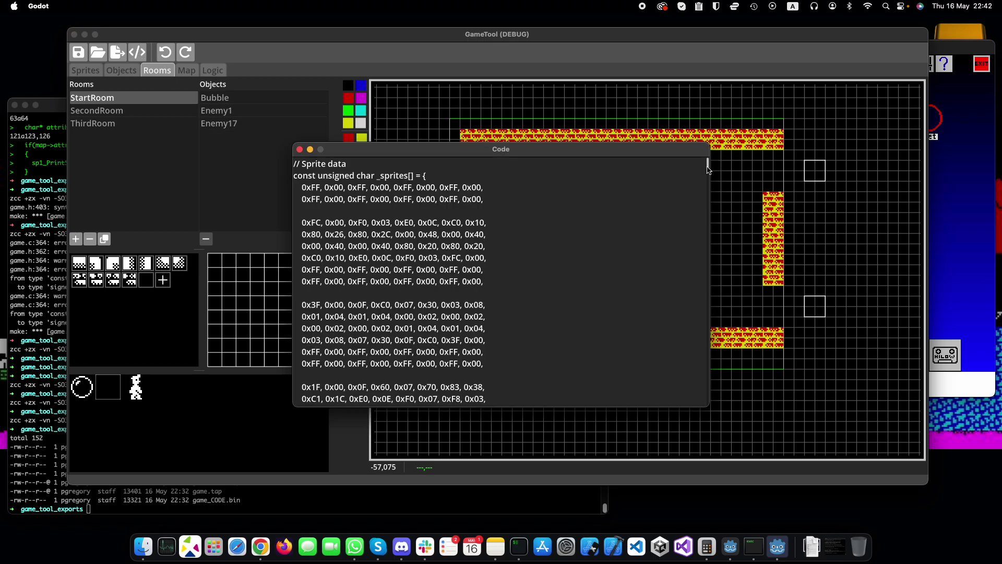
drag(708, 164, 680, 319)
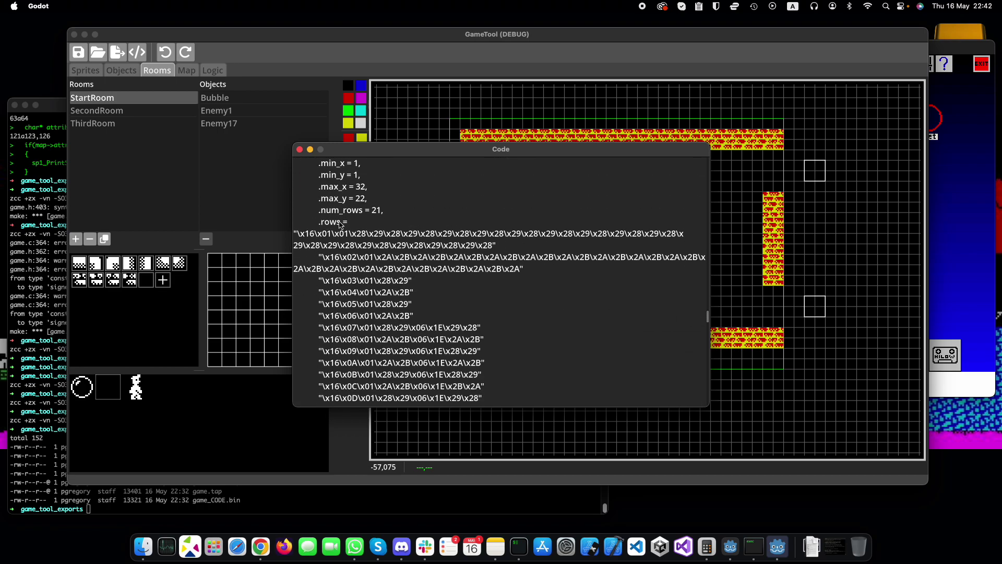
scroll(400, 285, down, 1)
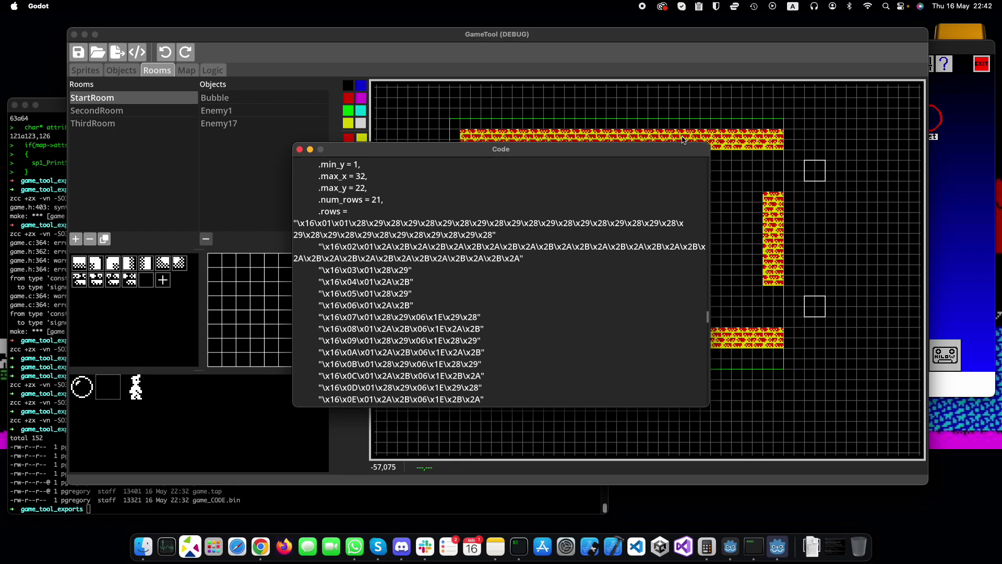
scroll(403, 254, down, 2)
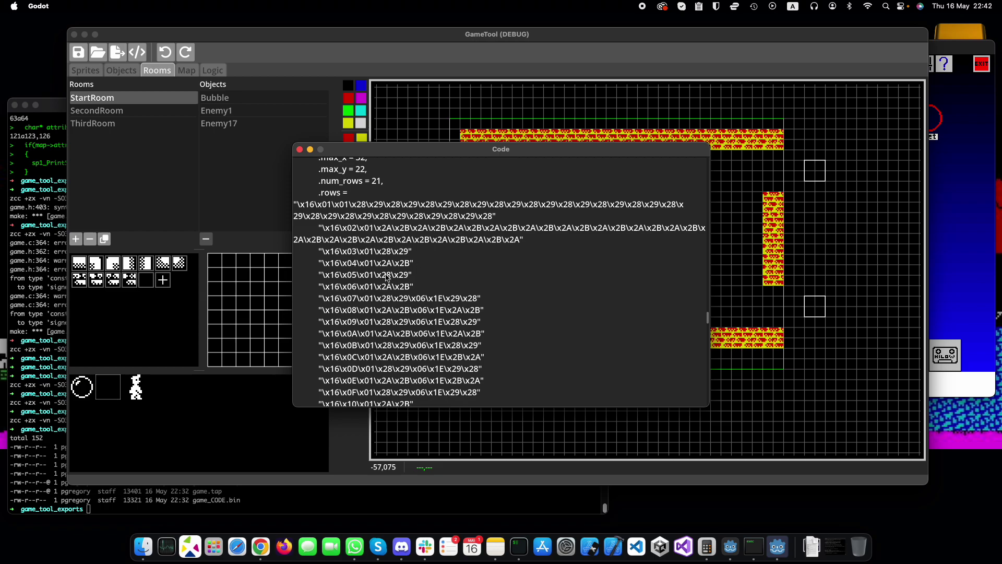
scroll(401, 261, down, 8)
scroll(399, 246, down, 2)
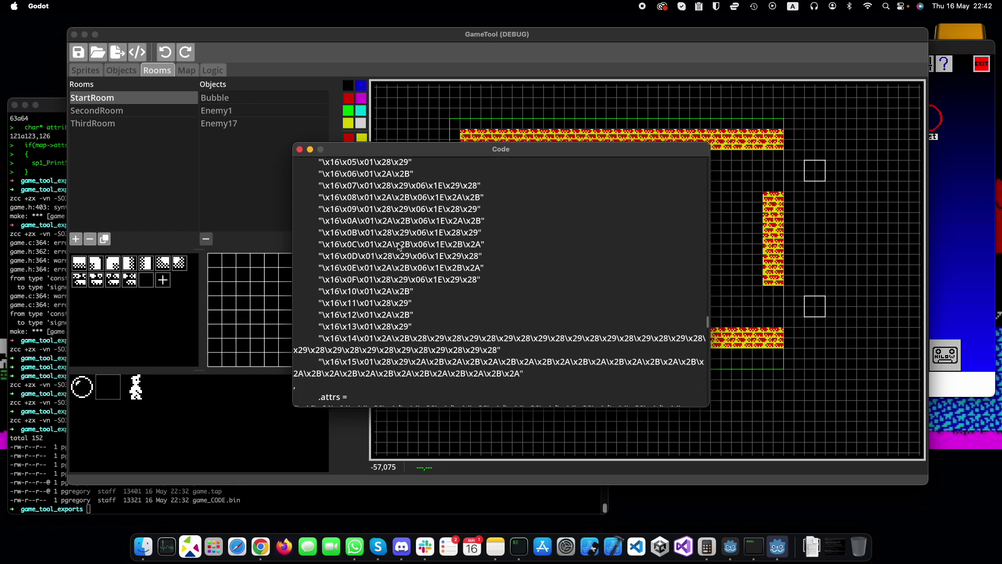
scroll(398, 246, down, 6)
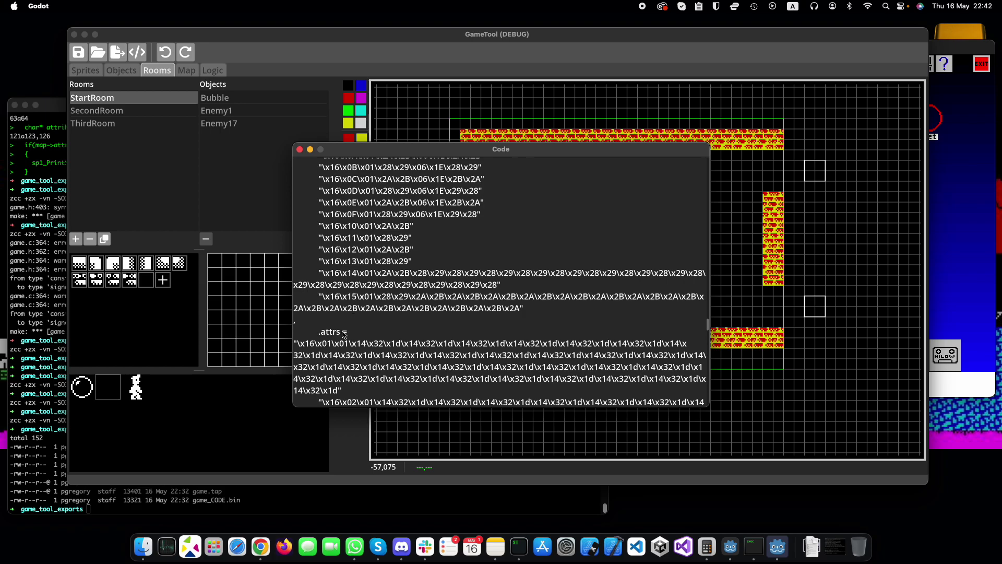
scroll(343, 334, down, 12)
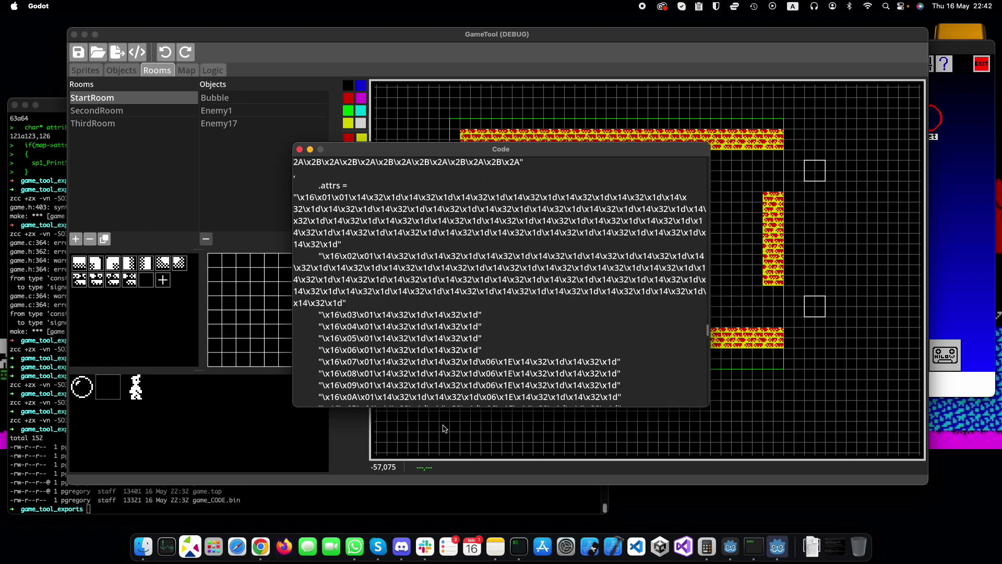
scroll(467, 270, down, 18)
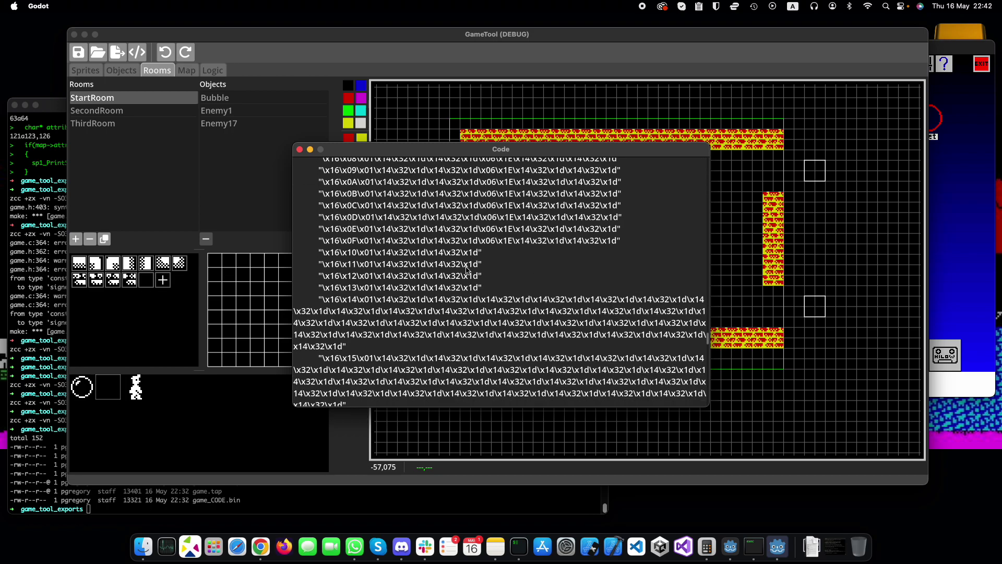
scroll(468, 270, down, 3)
scroll(547, 265, down, 2)
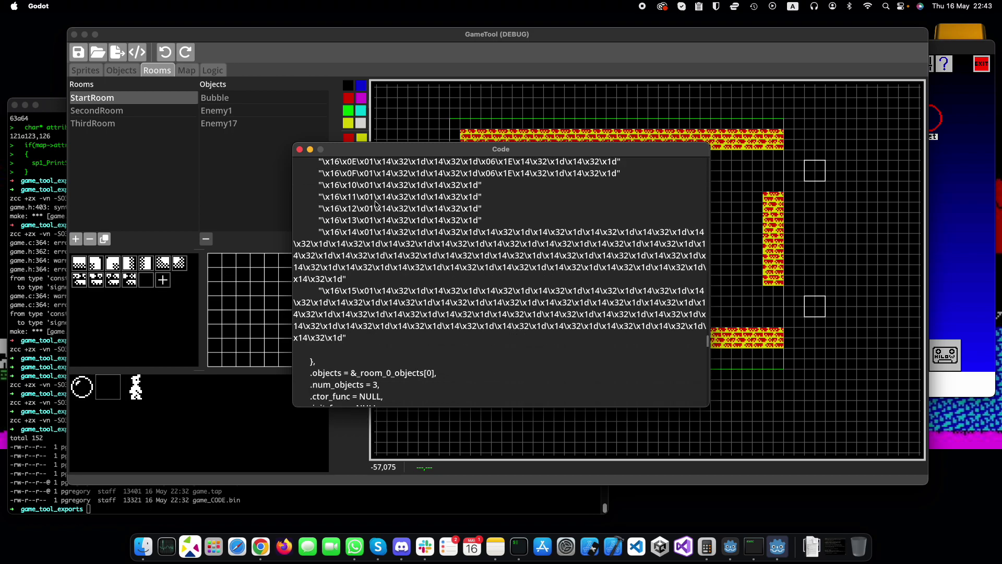
Close the code view and export to Z88DK into Documents/game_tool_exports
click(300, 150)
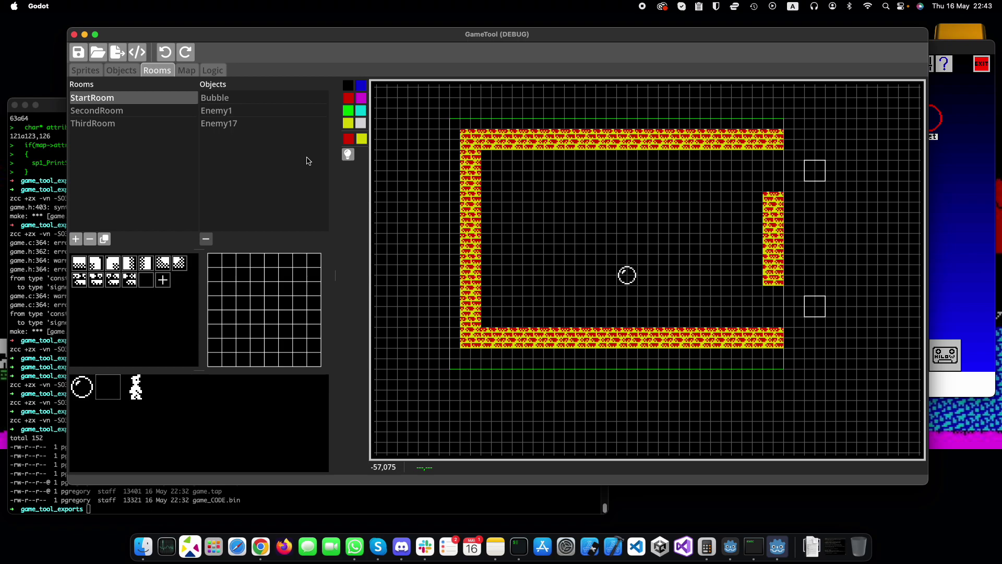
click(124, 57)
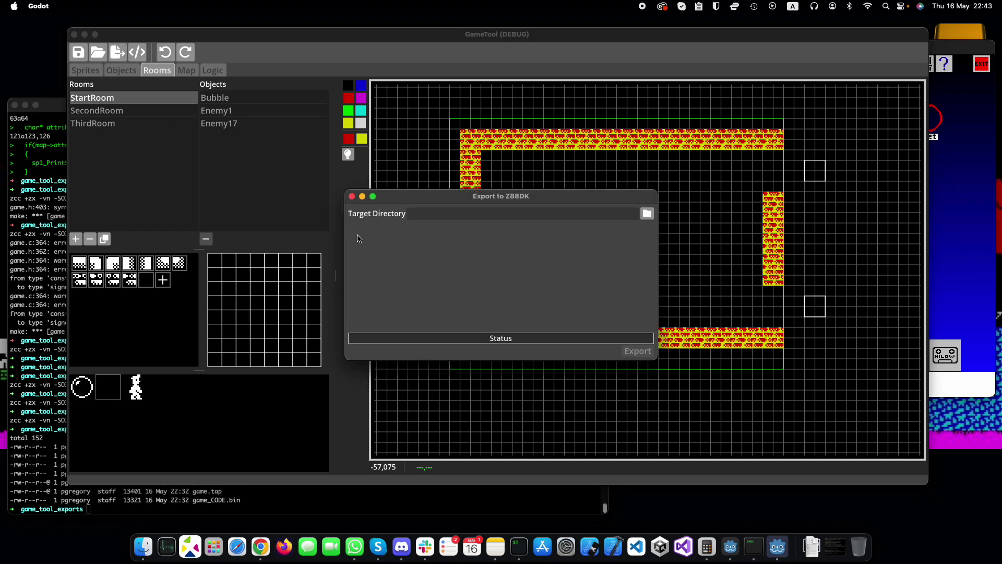
click(647, 215)
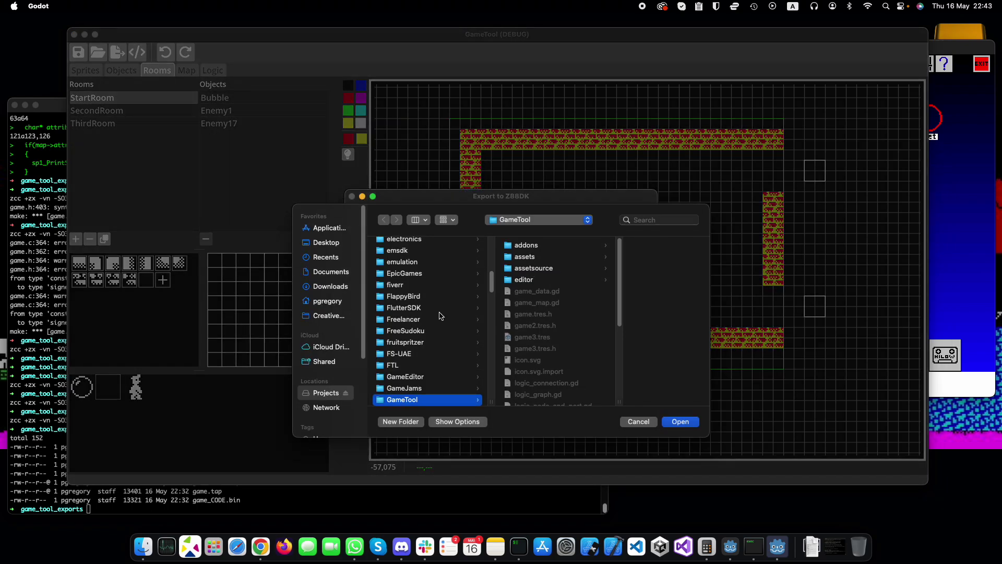
click(333, 273)
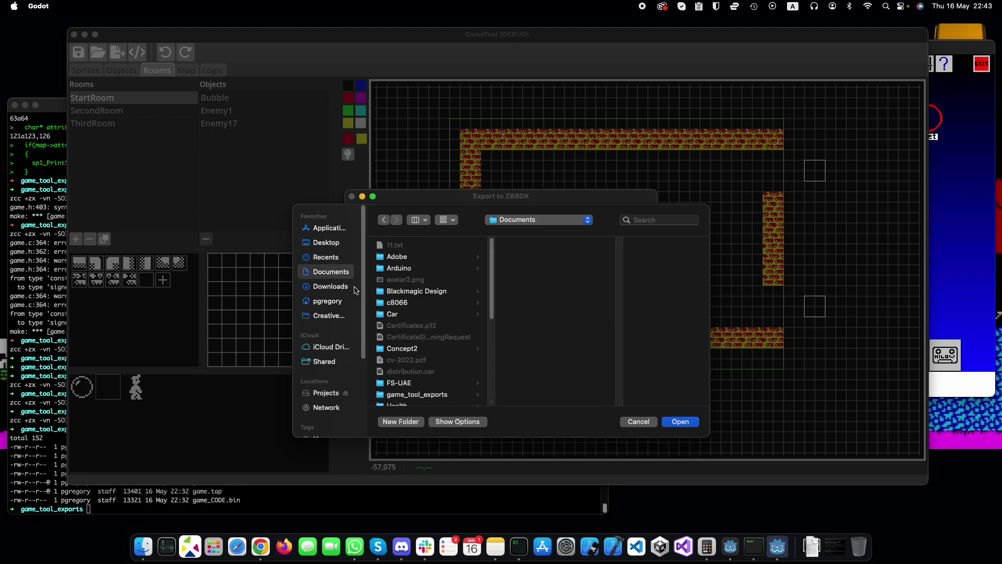
click(428, 394)
click(681, 423)
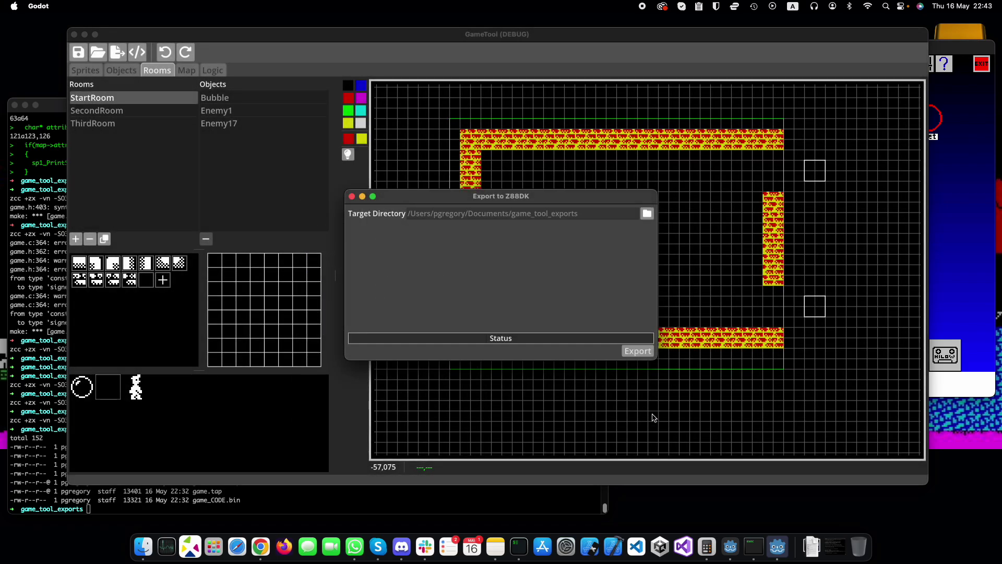
click(636, 350)
Run make in the terminal to compile the exported game
click(42, 416)
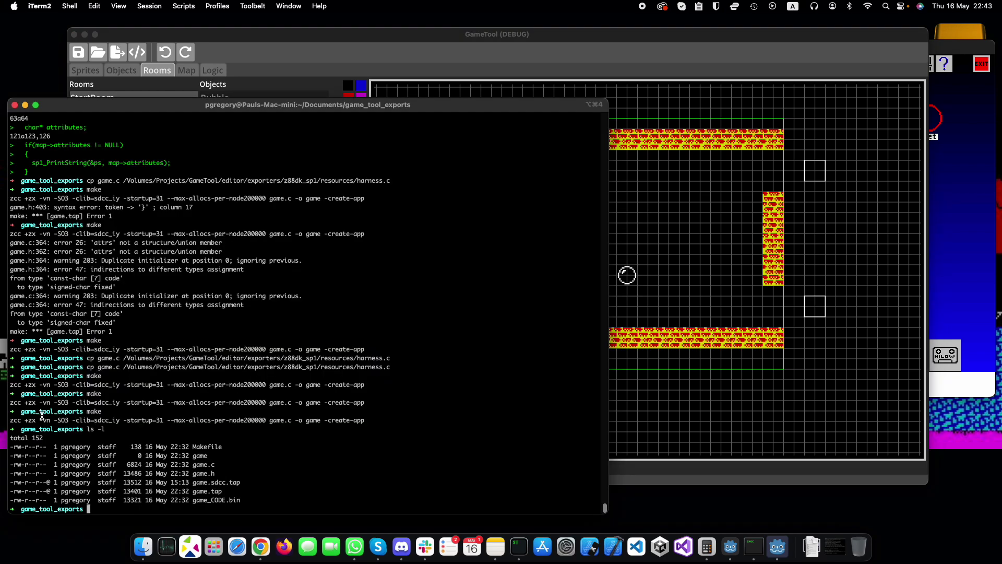
text(make)
key(Return)
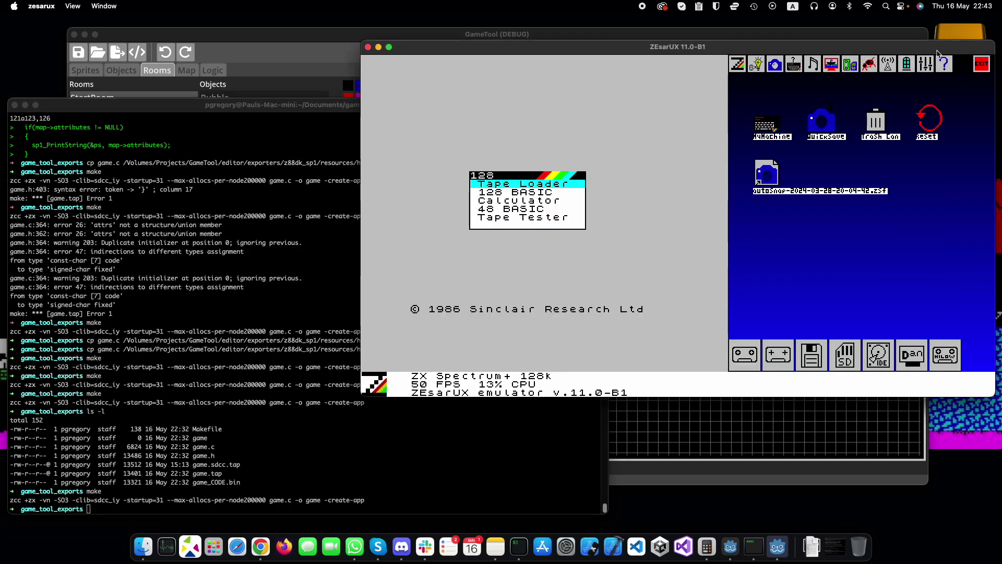
Smart-load the built game tape into ZEsarUX
click(755, 94)
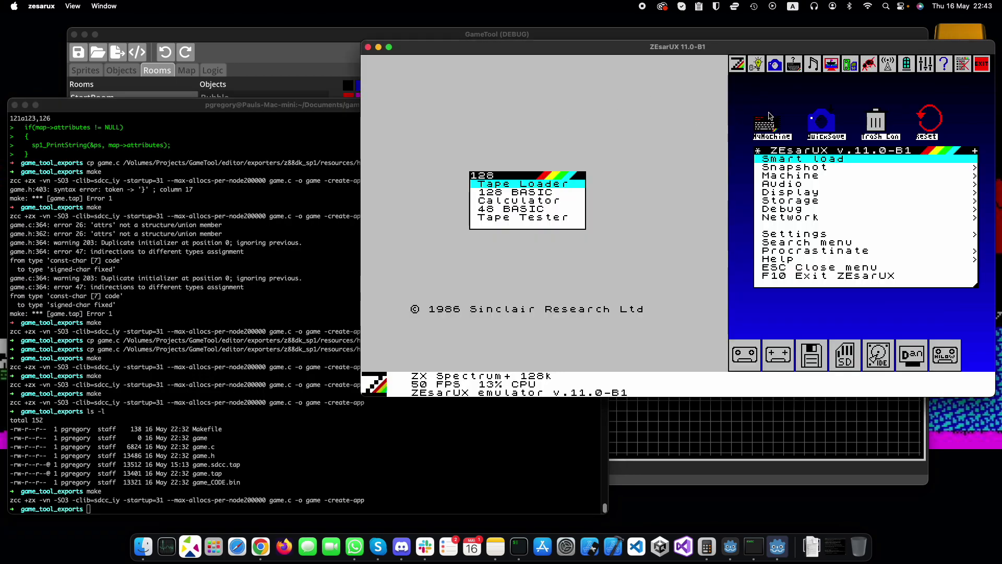
click(781, 158)
click(777, 168)
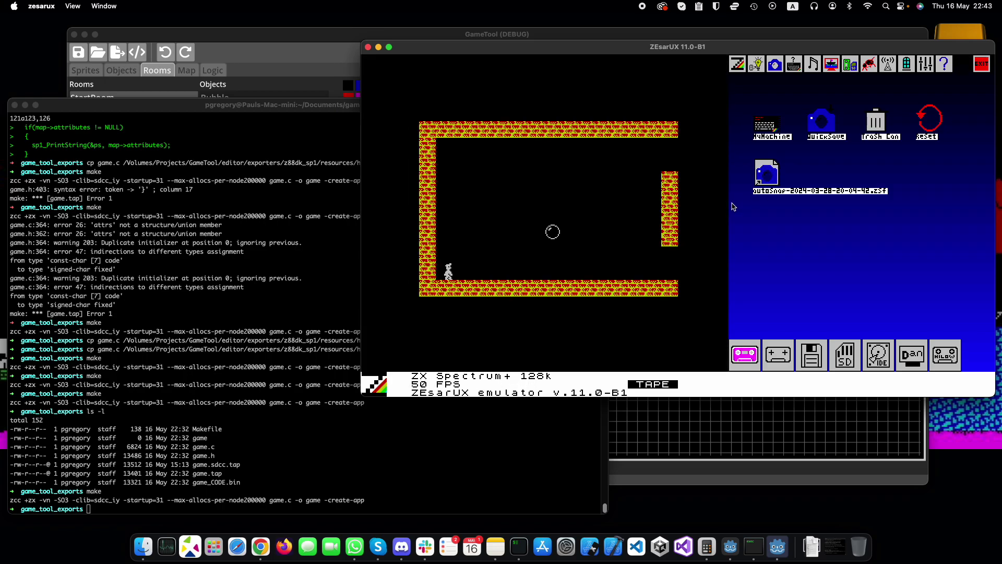
Walk and jump the character through the brick rooms and the grey room and back
key(Right)
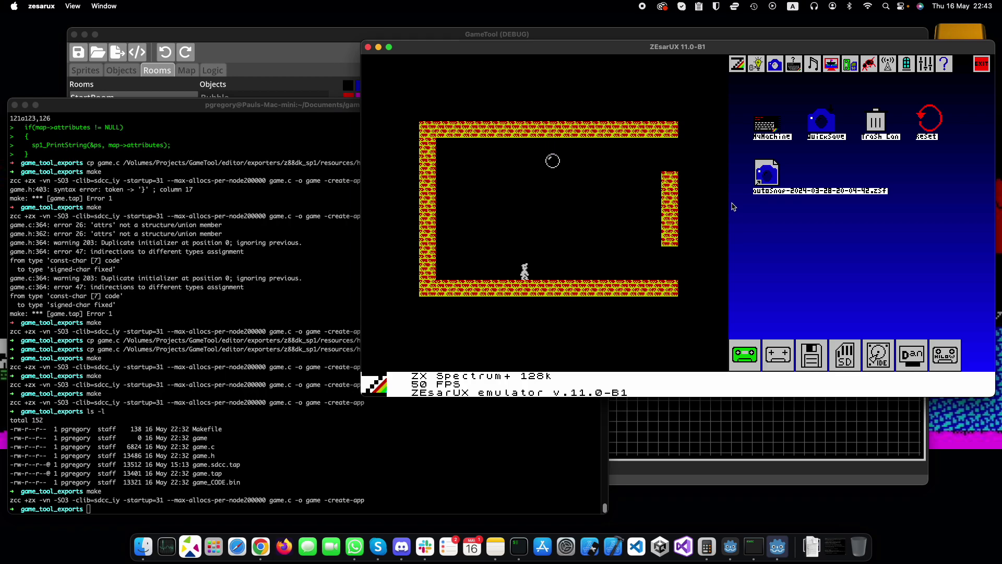
key(Right)
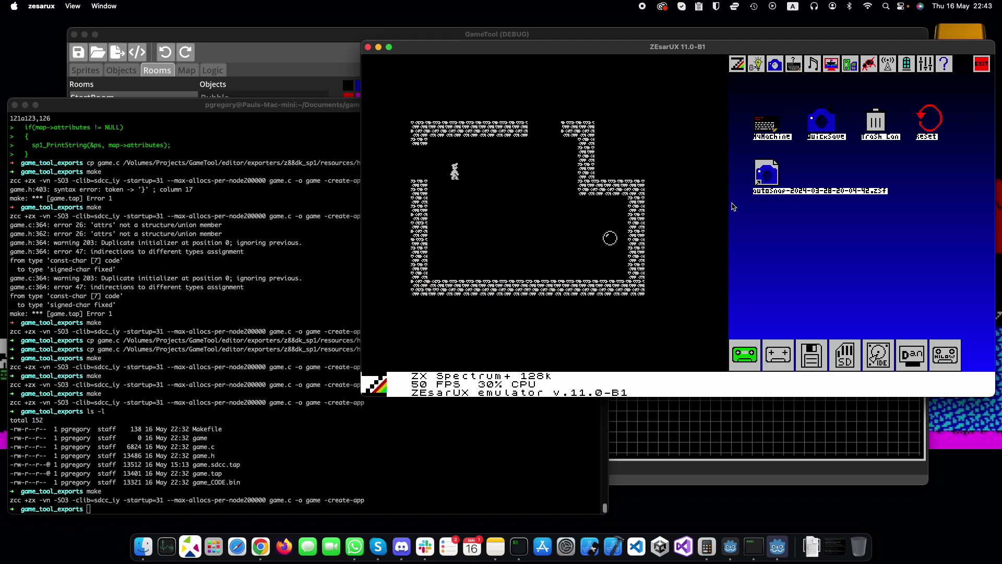
key(Right)
key(Up)
key(Right)
key(Up)
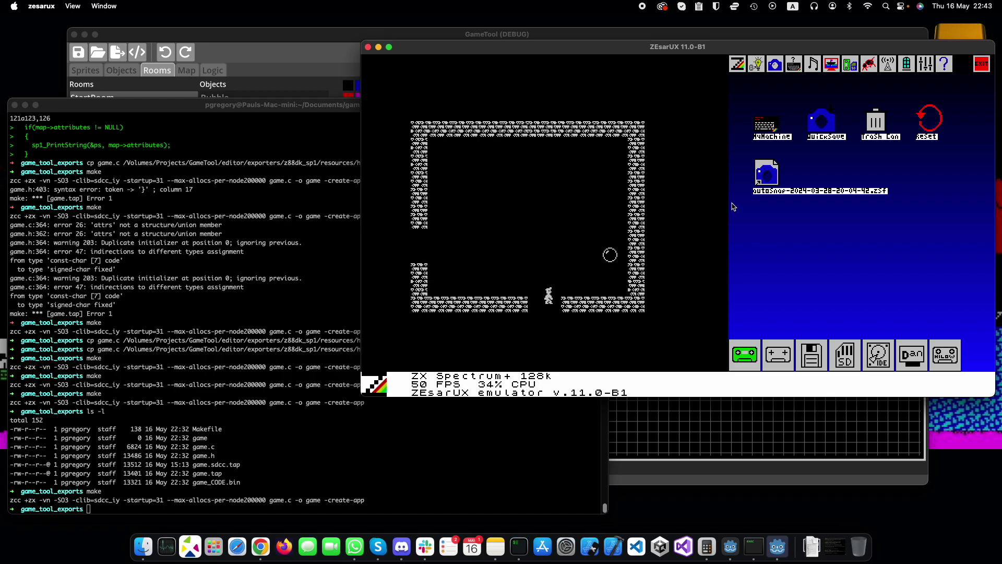
key(Left)
key(Left)
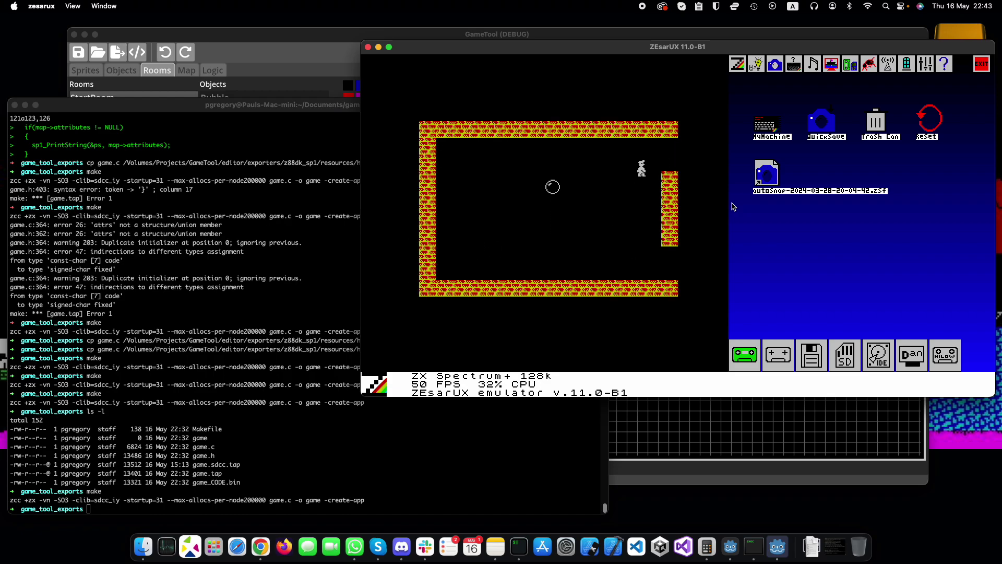
key(Down)
key(Left)
key(Right)
key(Down)
key(Right)
key(Left)
key(Left)
key(Right)
Switch on the bright attribute in the StartRoom editor, then undo the last four wall tile edits
click(318, 40)
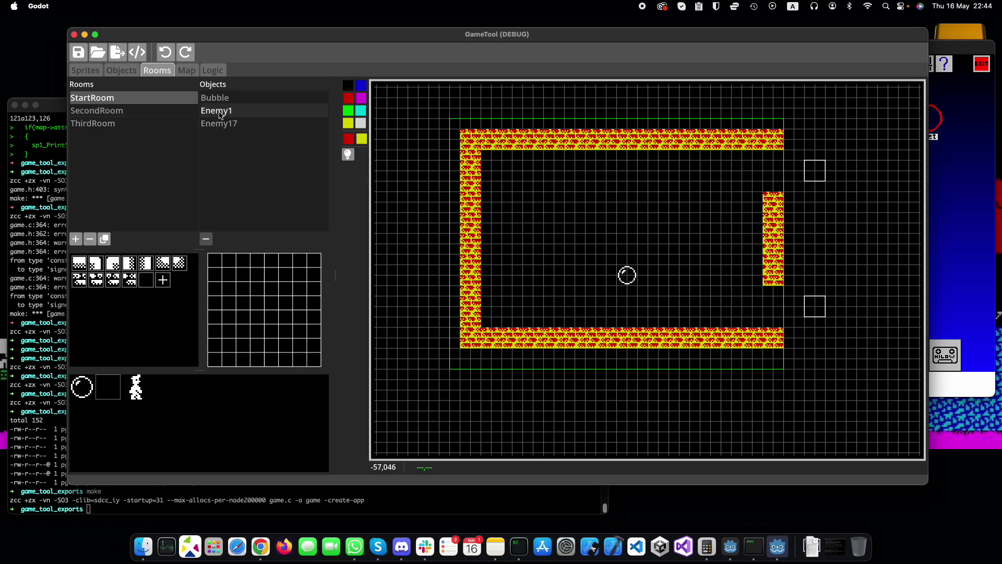
click(347, 156)
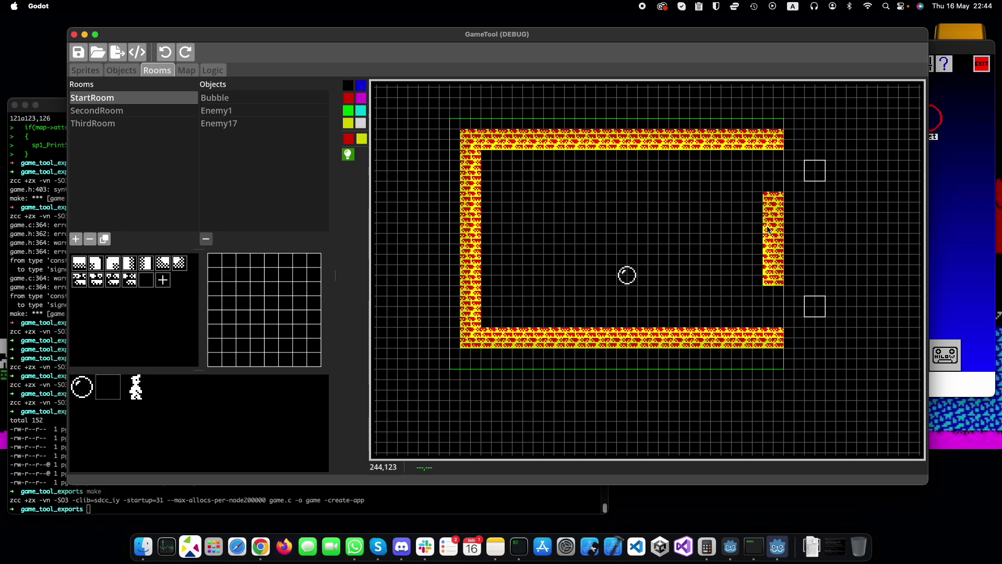
click(165, 52)
click(165, 53)
click(165, 52)
click(165, 52)
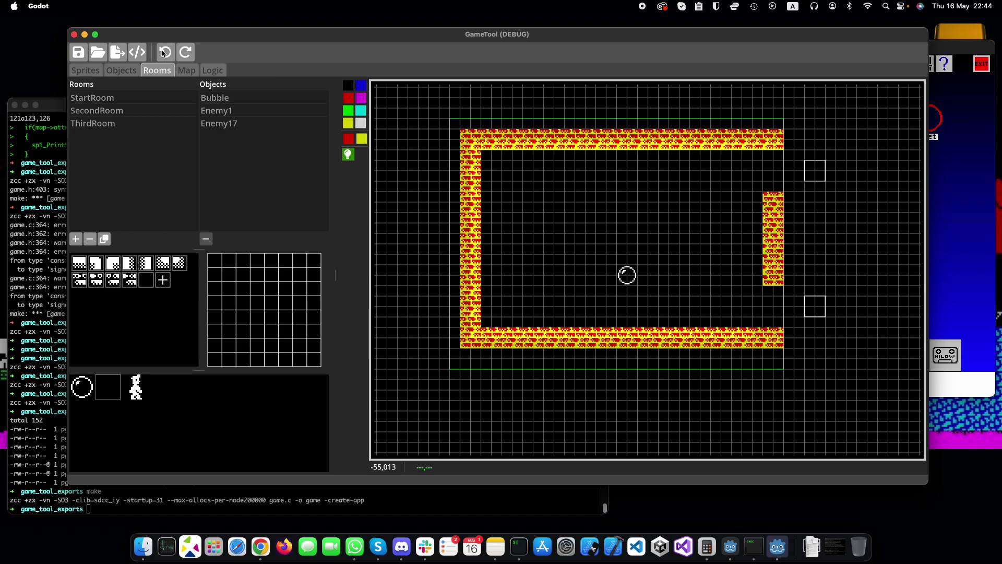
Undo five more tile edits on the bottom wall
click(165, 53)
click(165, 52)
click(165, 53)
click(165, 52)
click(165, 52)
click(165, 53)
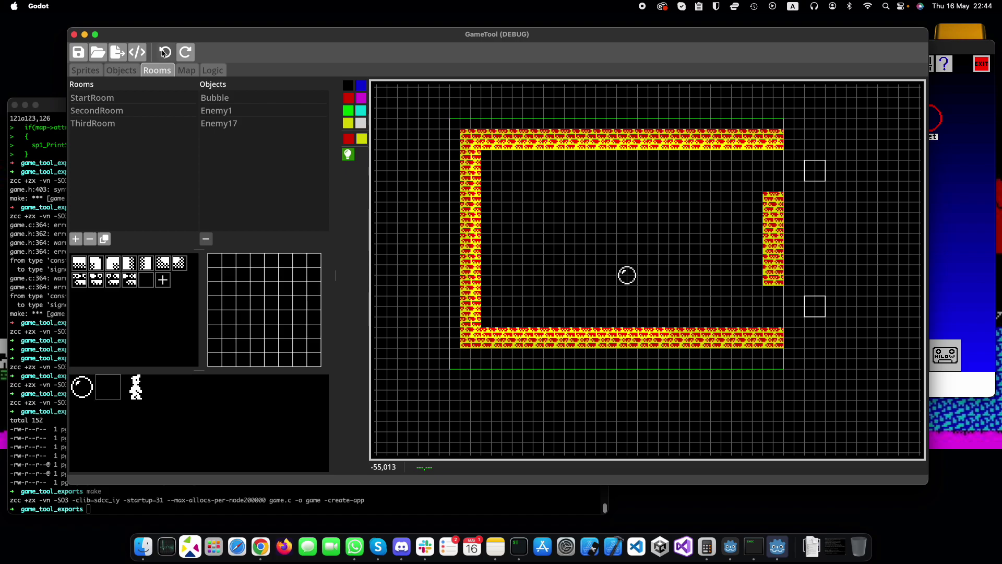
click(165, 52)
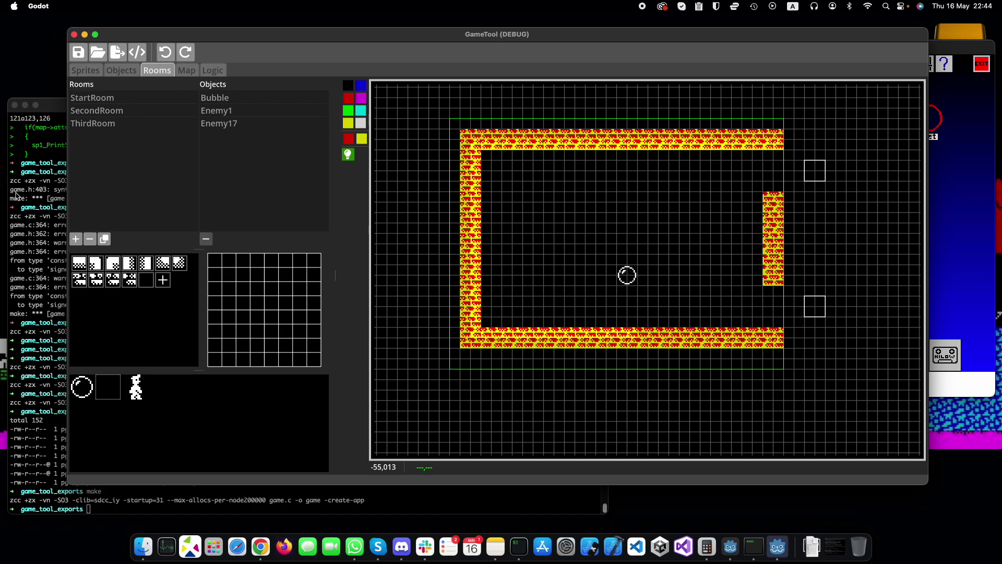